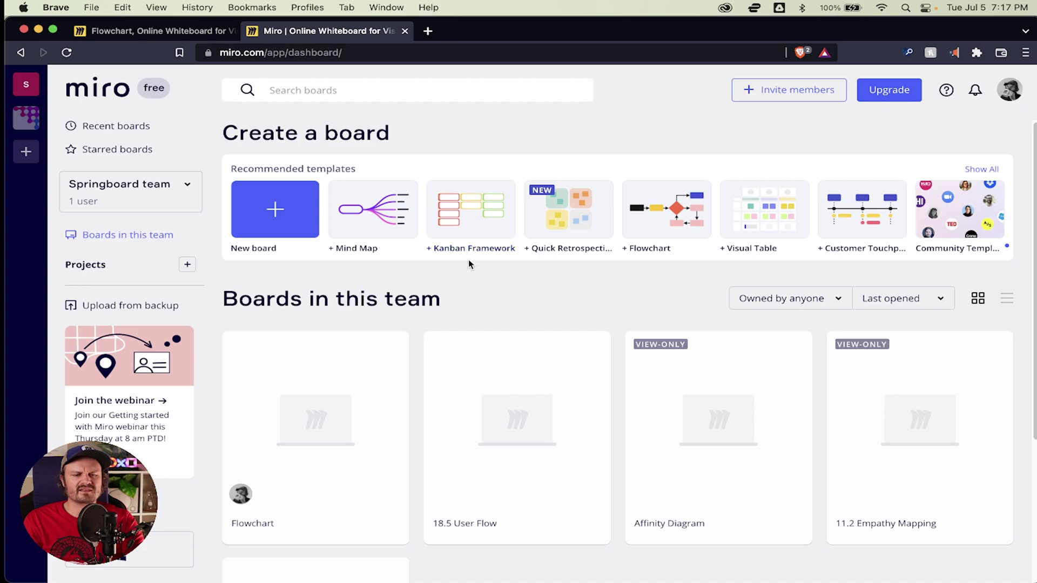
scroll(469, 264, down, 1)
scroll(468, 264, up, 1)
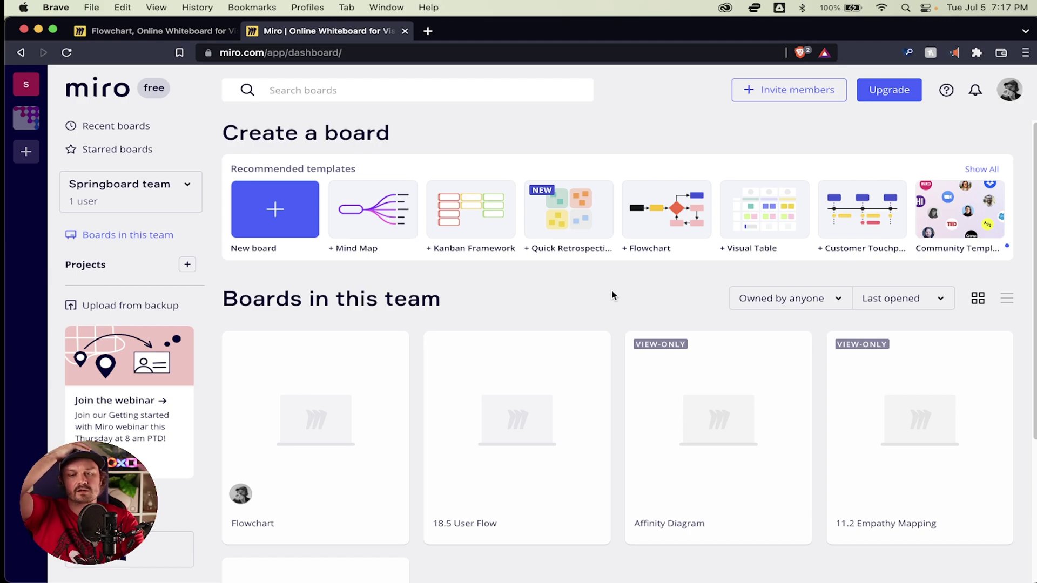
scroll(613, 296, down, 3)
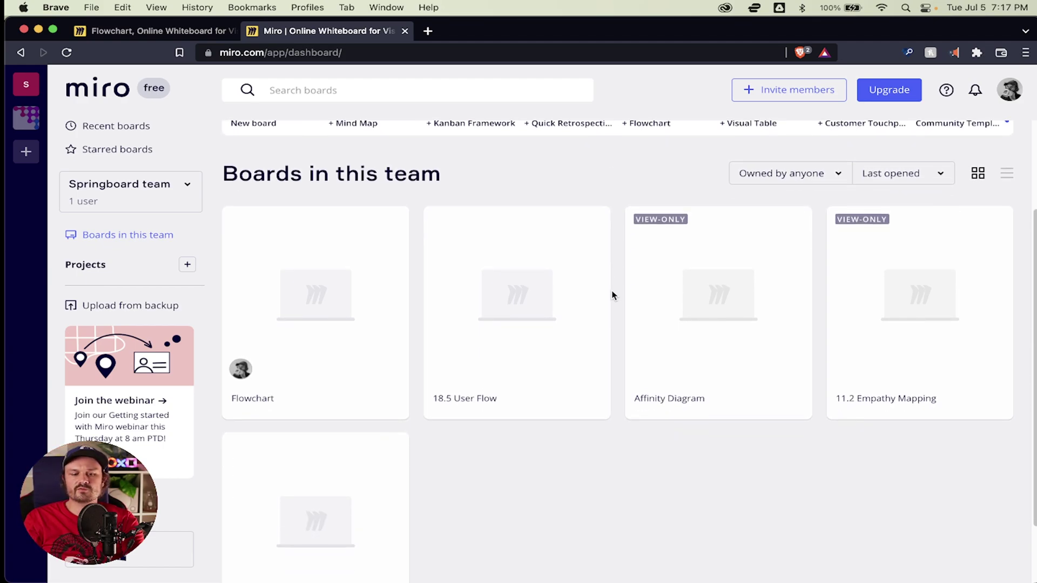
scroll(613, 296, up, 3)
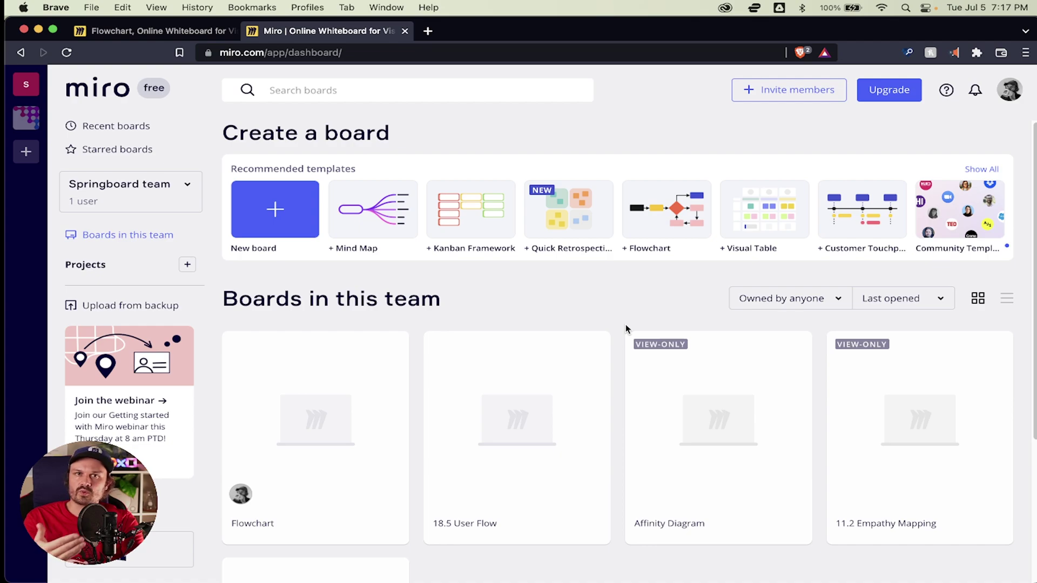
scroll(625, 324, down, 3)
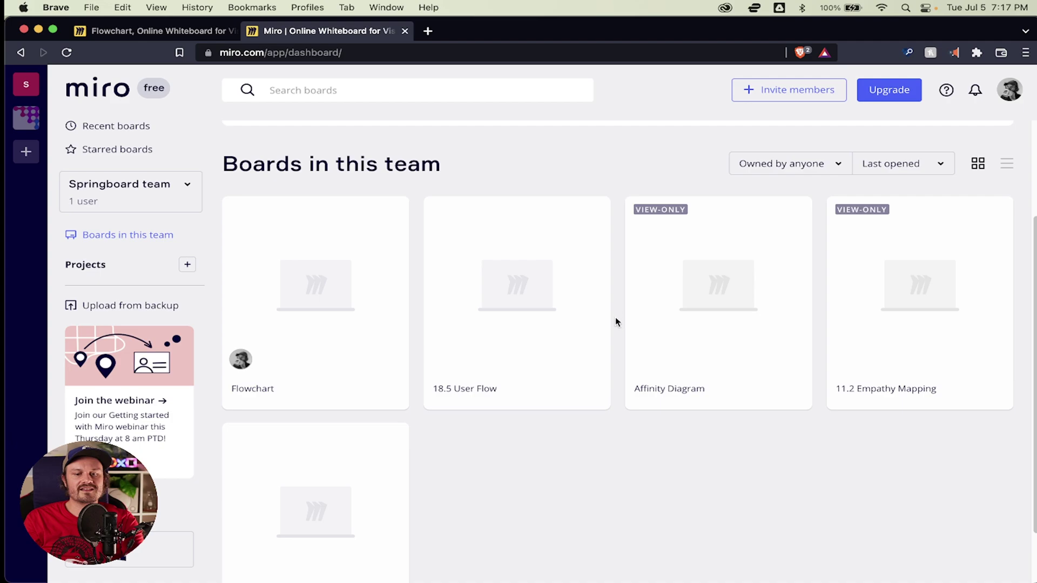
scroll(620, 316, down, 1)
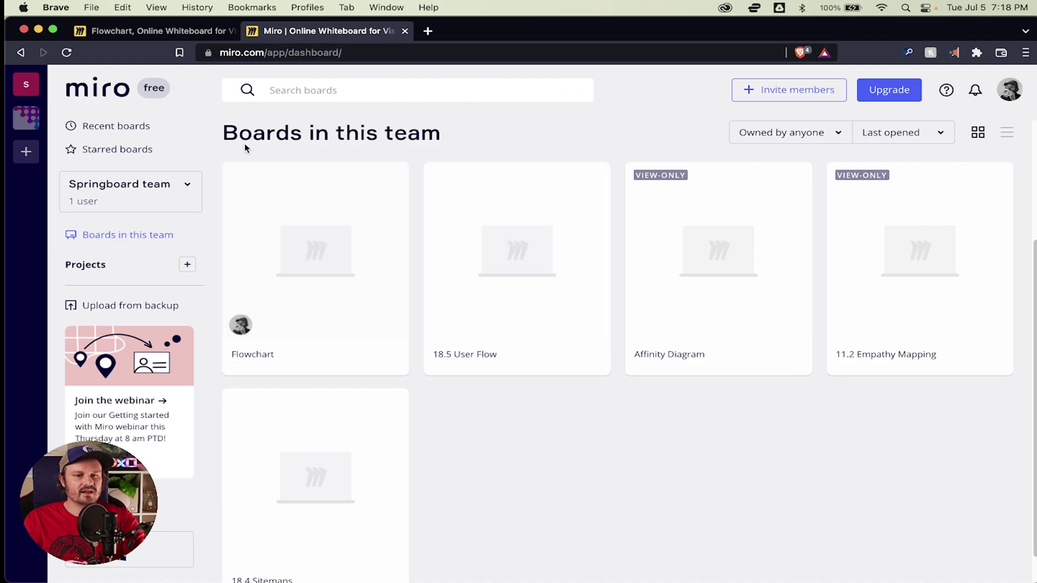
- Switch to the already open Flowchart board and review its sharing and access options
click(170, 31)
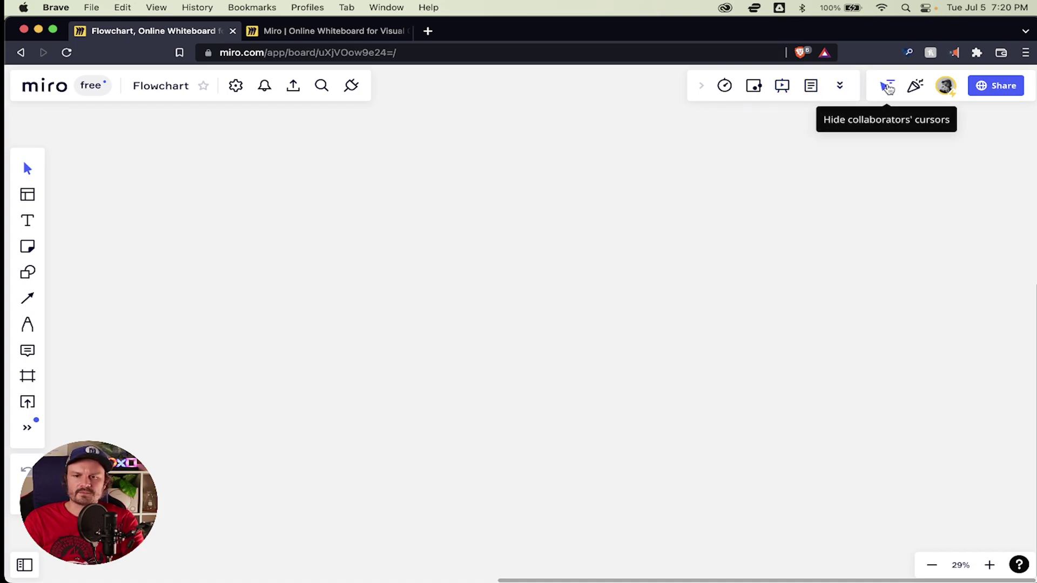
click(1000, 86)
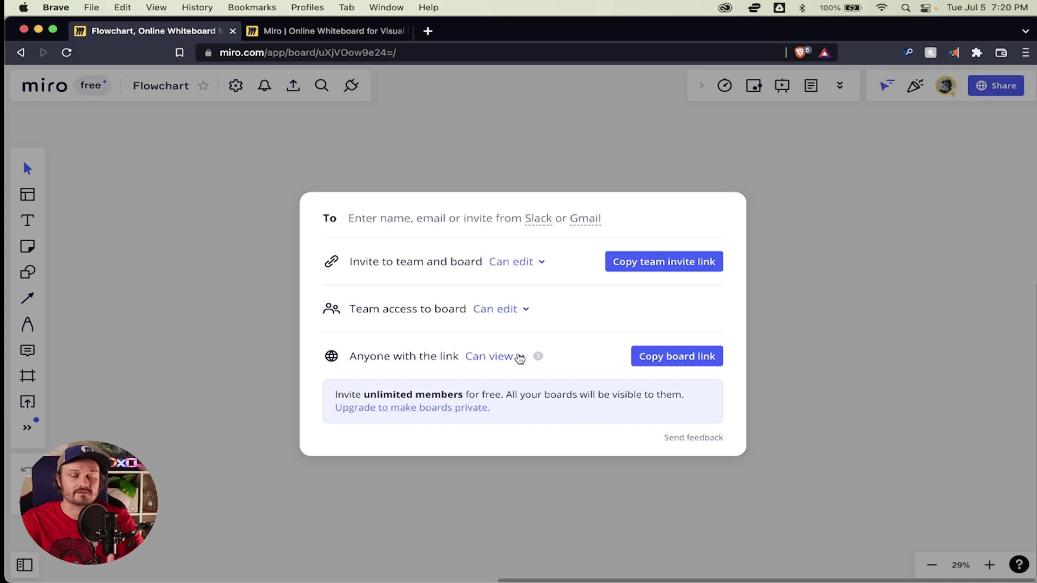
click(831, 286)
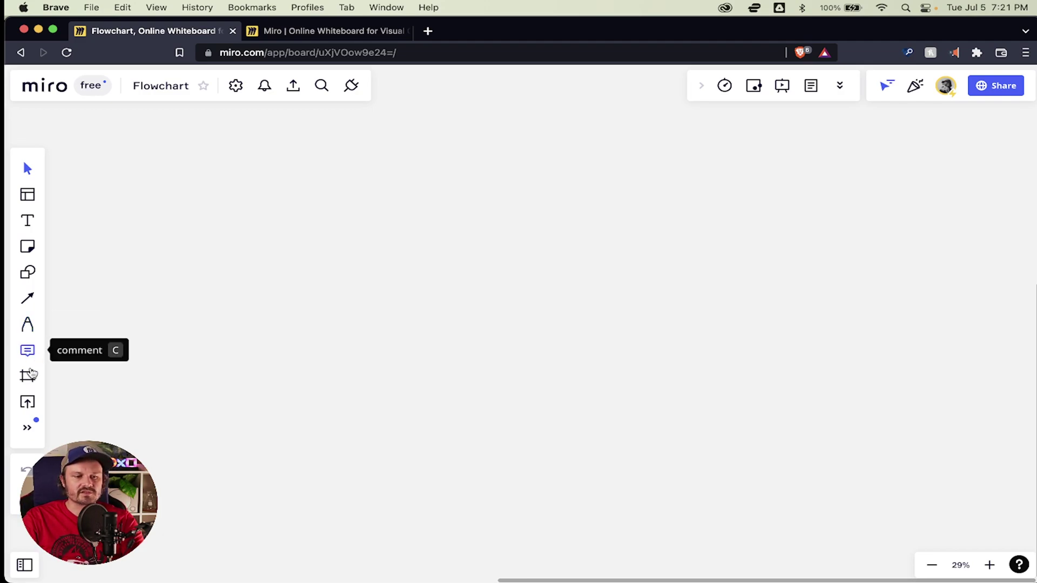
- Look through the additional apps and tools available for the board
click(28, 428)
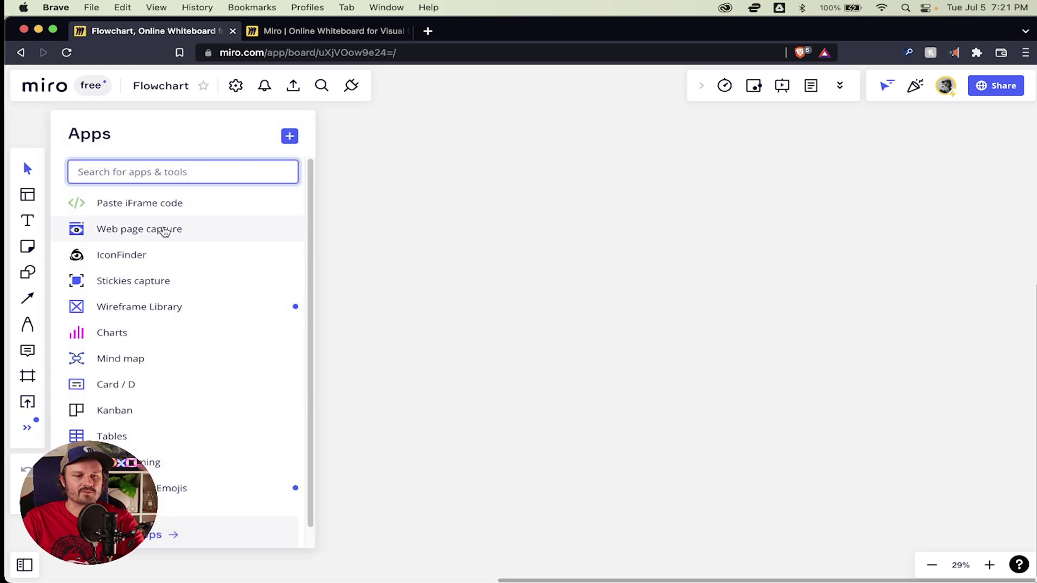
scroll(183, 274, down, 1)
scroll(182, 274, up, 1)
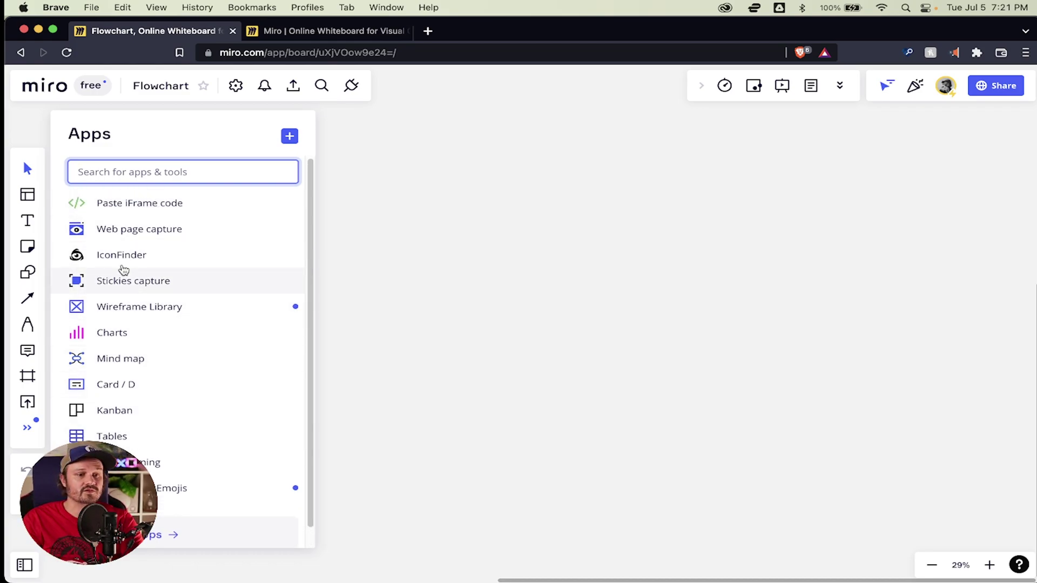
click(346, 154)
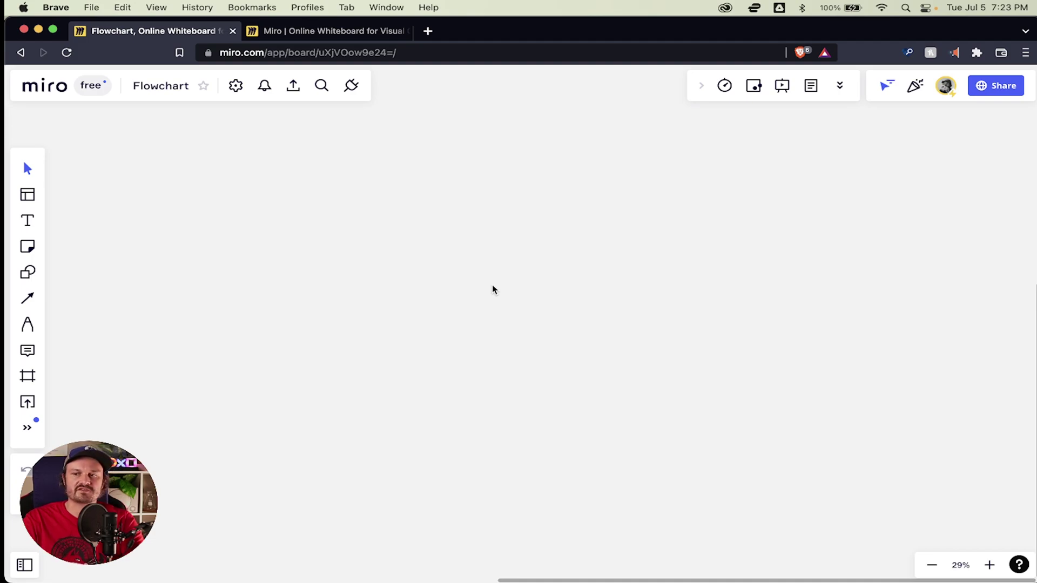
- Browse the full diagramming shape library, including the Basic Shapes and Flowchart sets
click(30, 274)
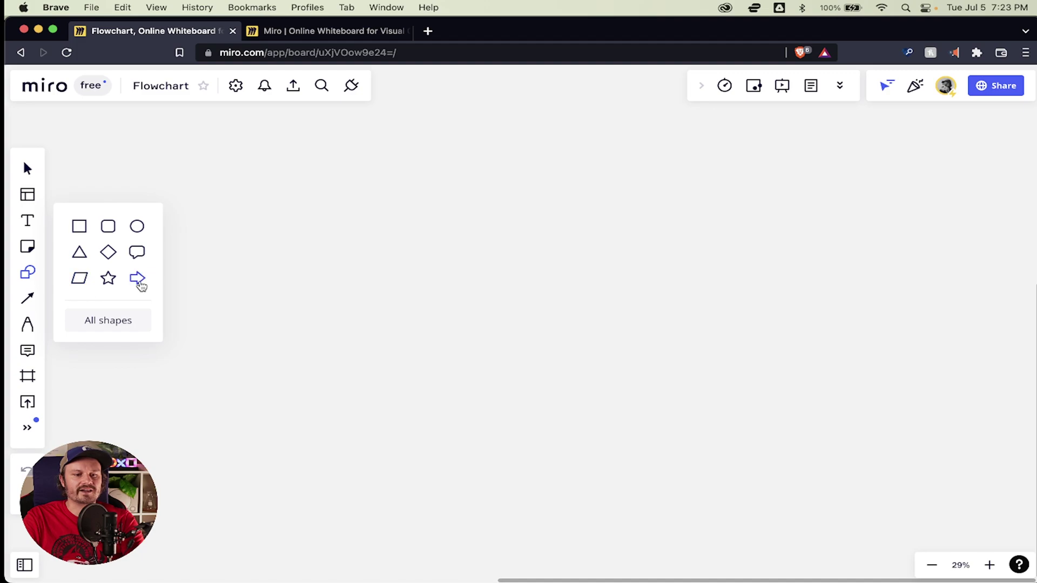
click(119, 322)
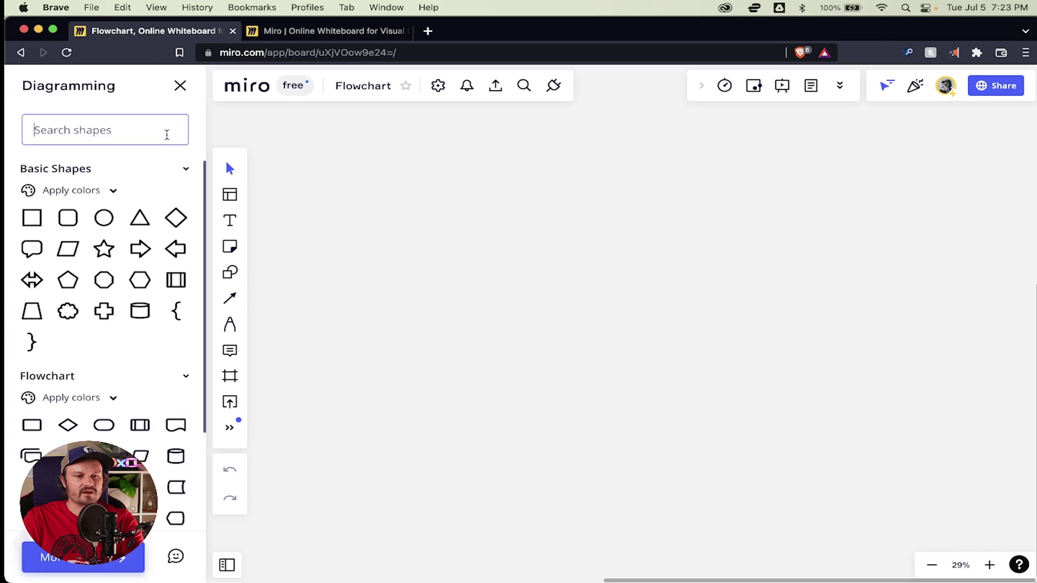
scroll(111, 210, down, 5)
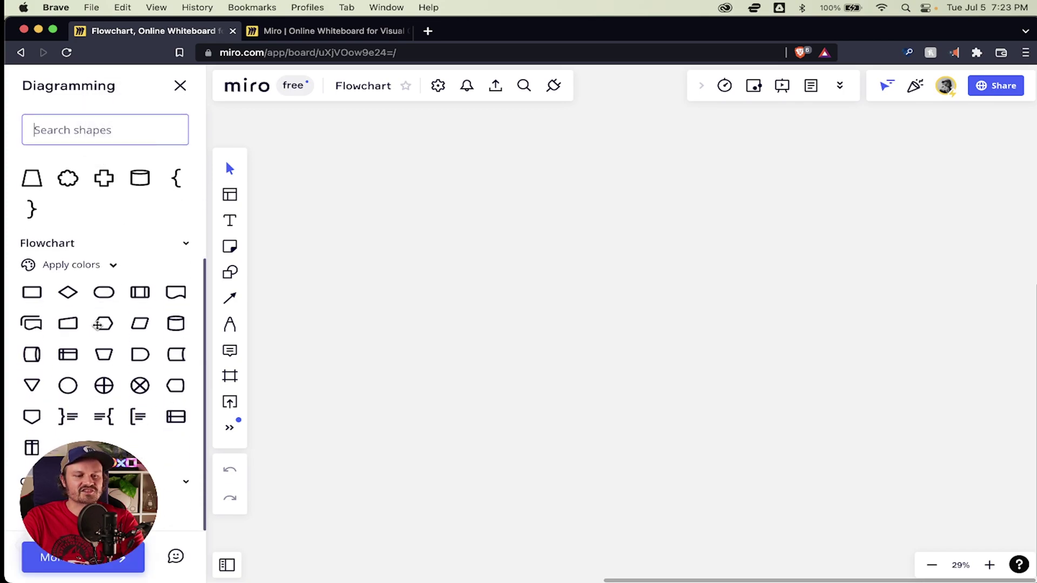
scroll(102, 372, up, 5)
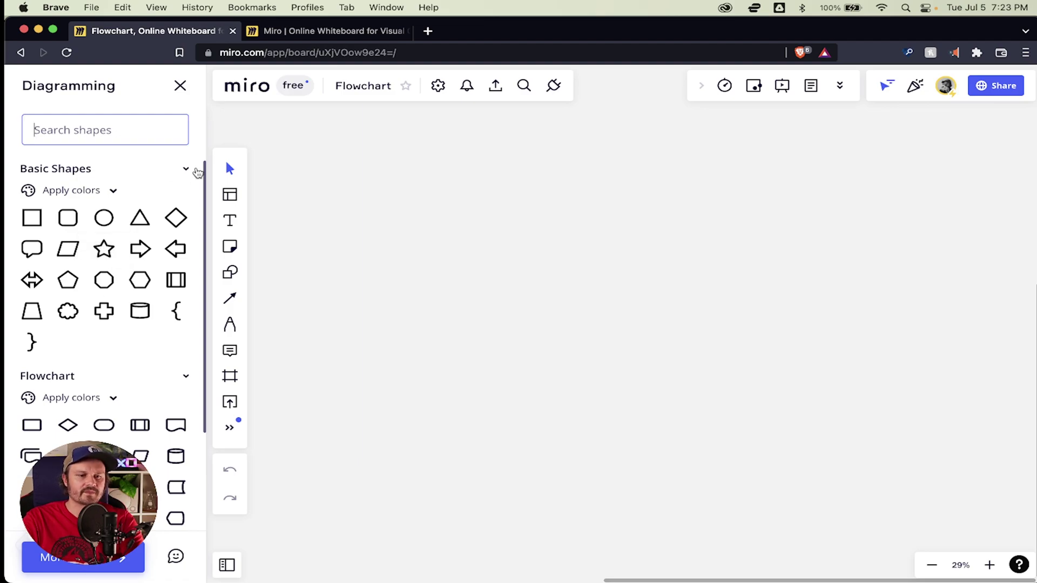
click(180, 85)
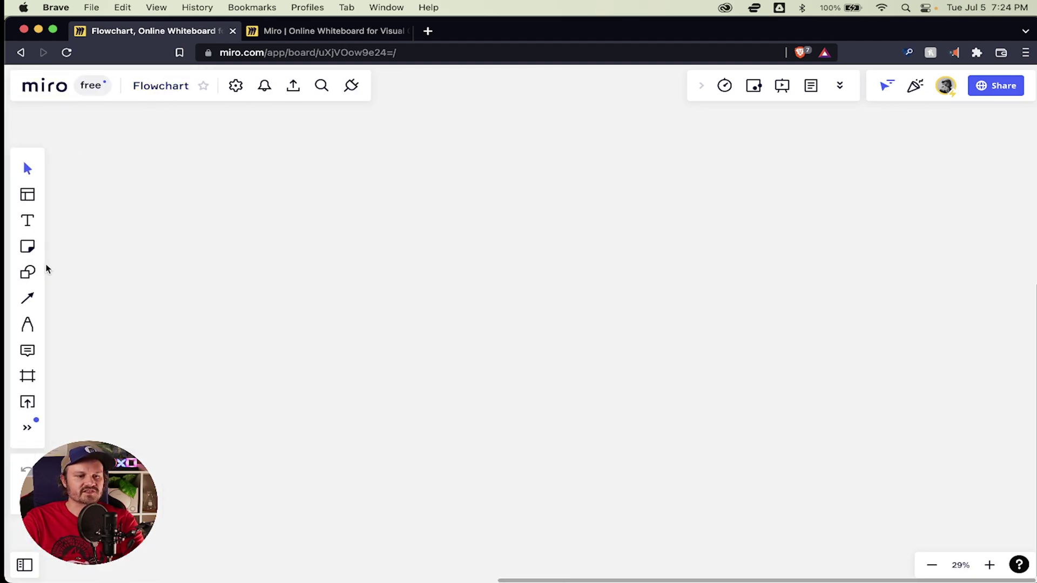
click(27, 272)
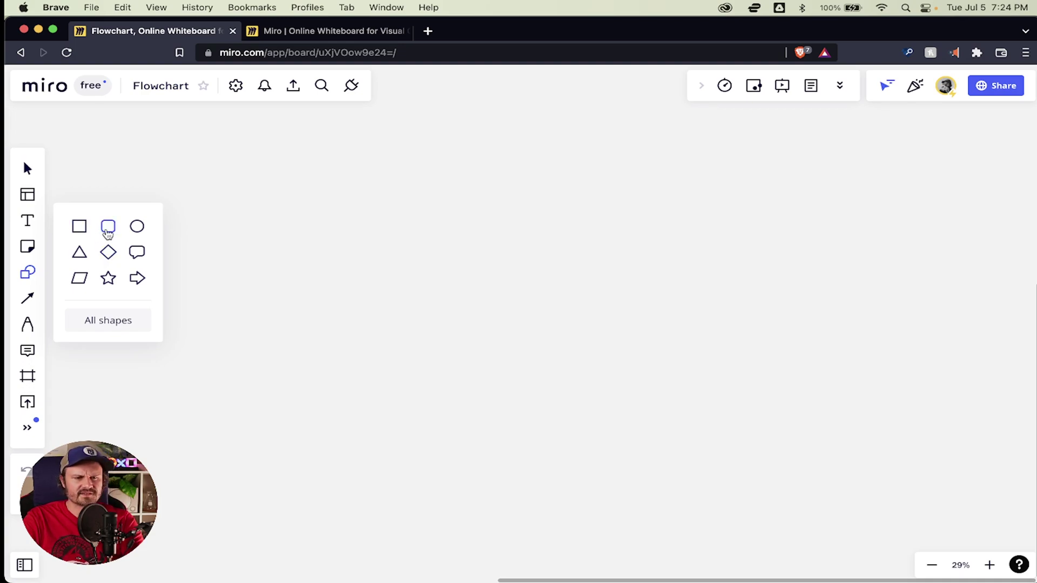
click(81, 227)
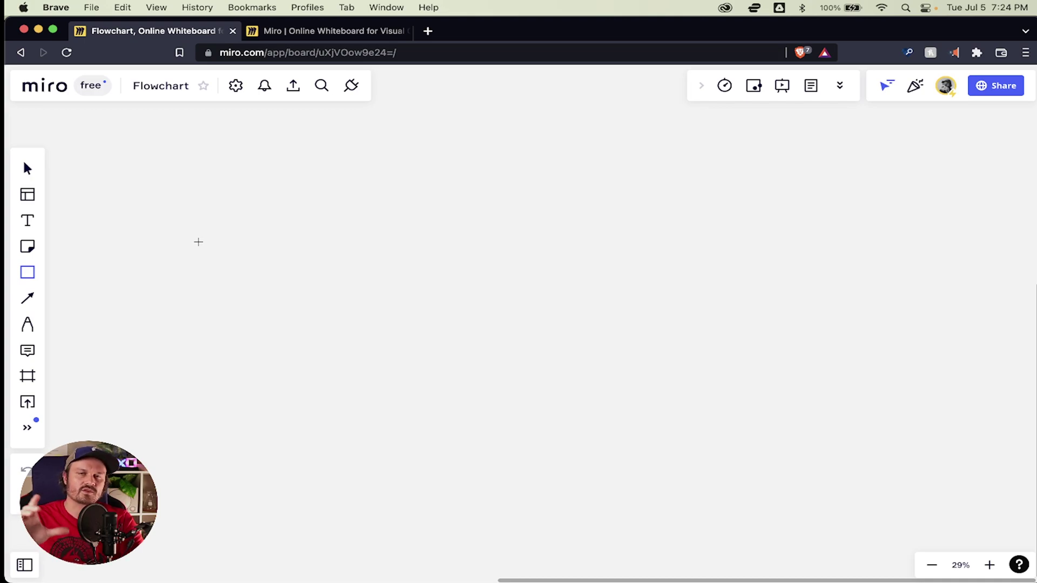
mouse_move(198, 309)
mouse_down()
mouse_move(338, 347)
mouse_move(345, 371)
mouse_move(334, 361)
mouse_up()
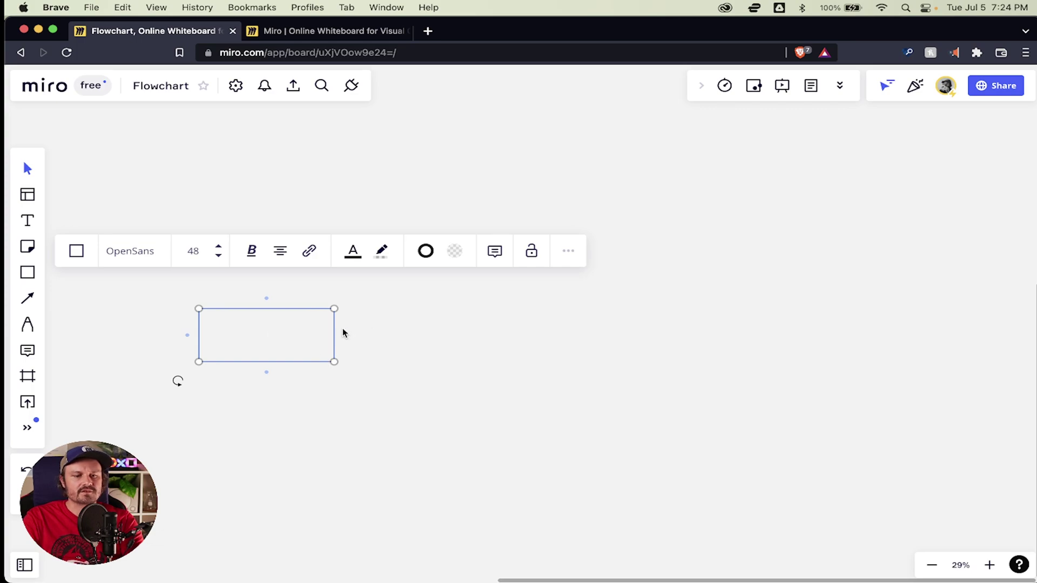
key(super+z)
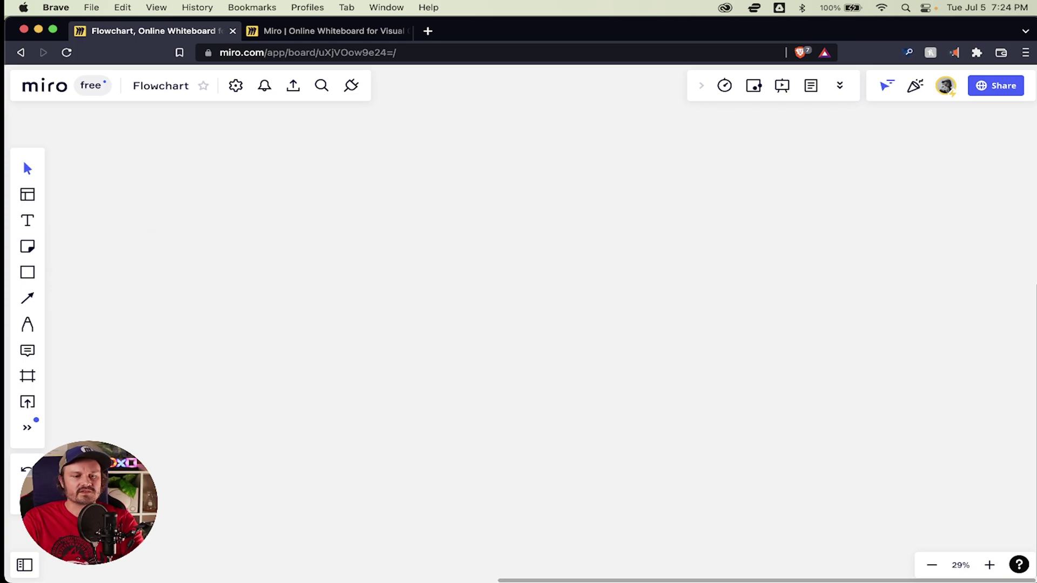
- Place a default-size rounded rectangle on the empty board and label it "Cart"
click(27, 272)
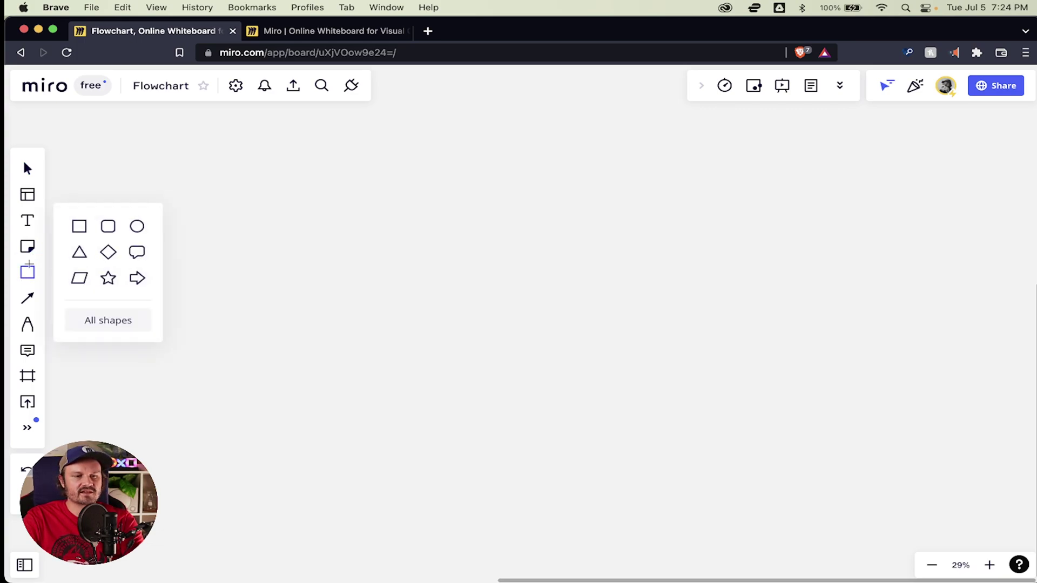
click(108, 228)
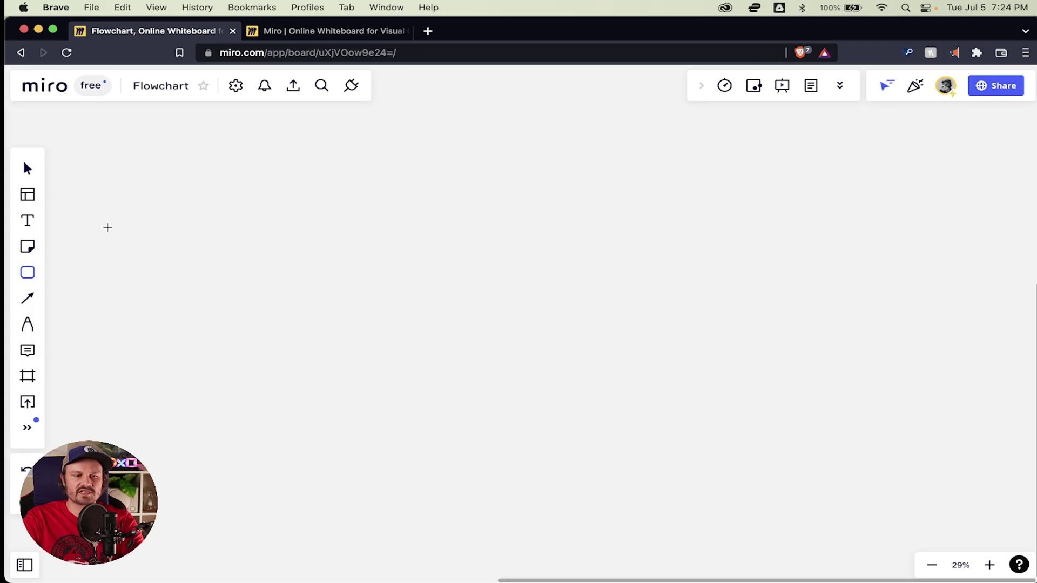
click(301, 272)
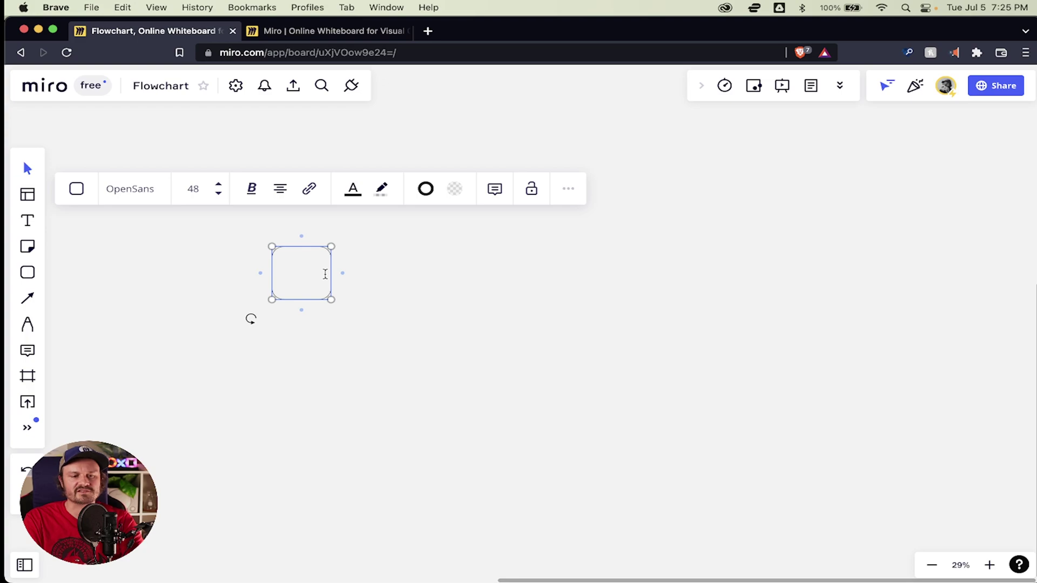
text(Cart)
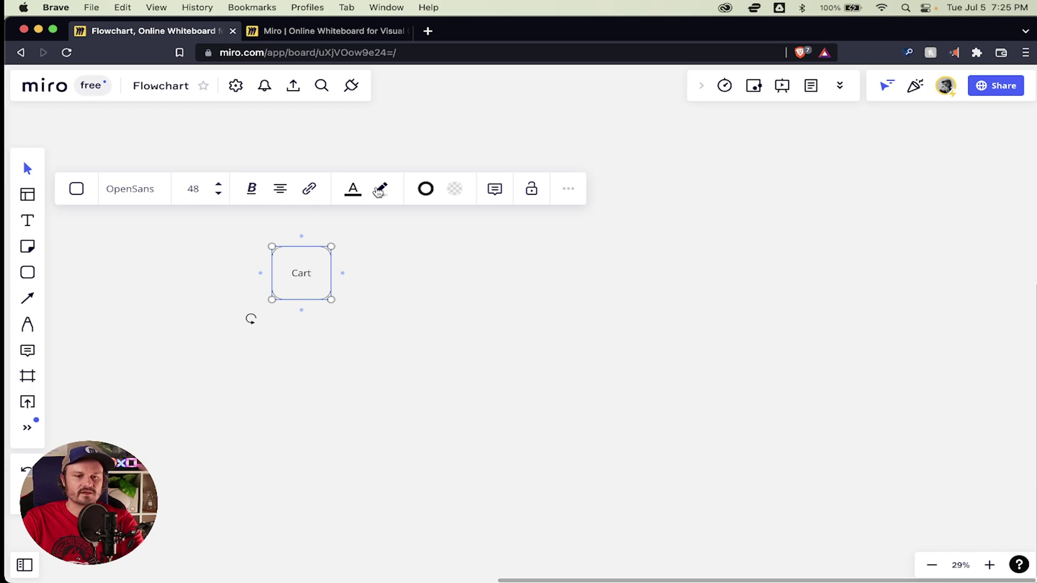
- Make the "Cart" label text in the rounded rectangle bold
key(super+a)
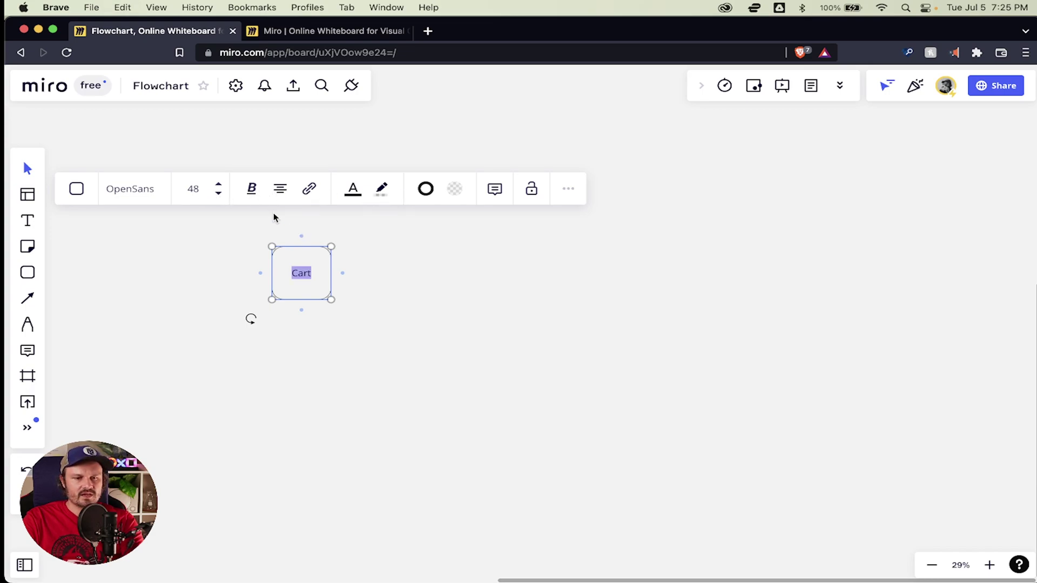
click(252, 190)
click(210, 221)
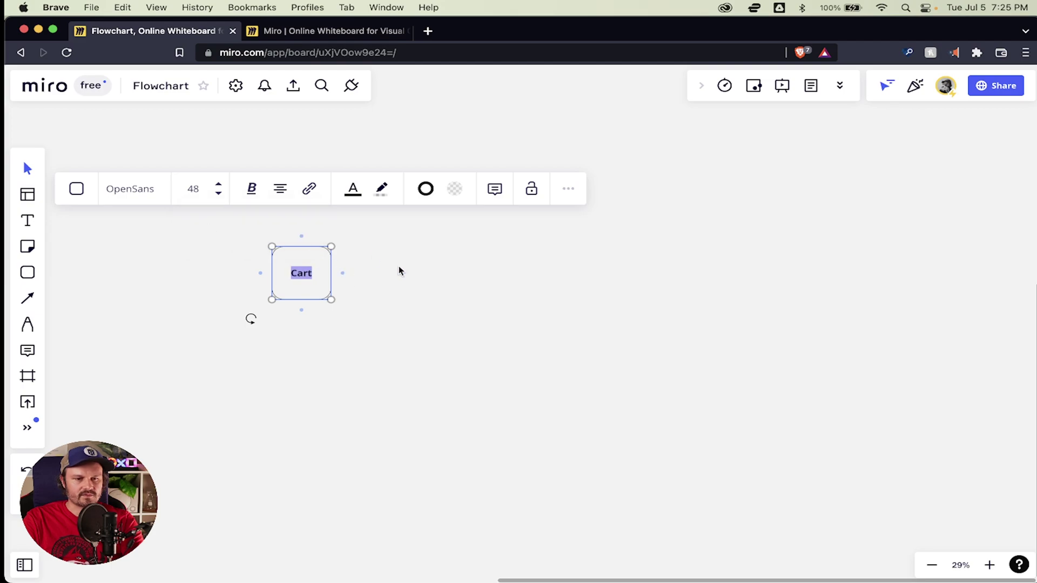
click(366, 276)
- Fill the Cart shape with black and set its label text colour to white
click(322, 248)
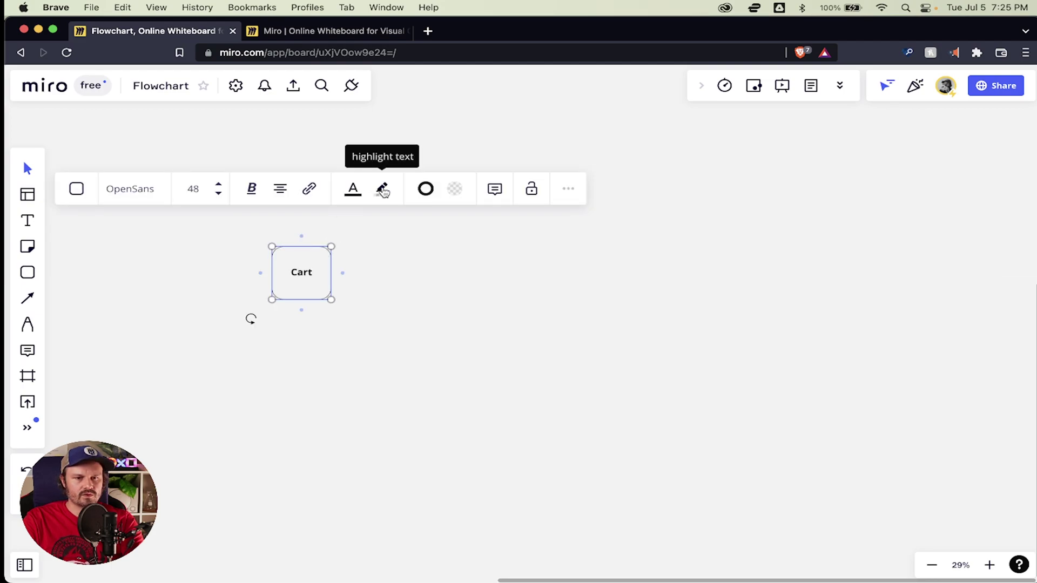
click(455, 191)
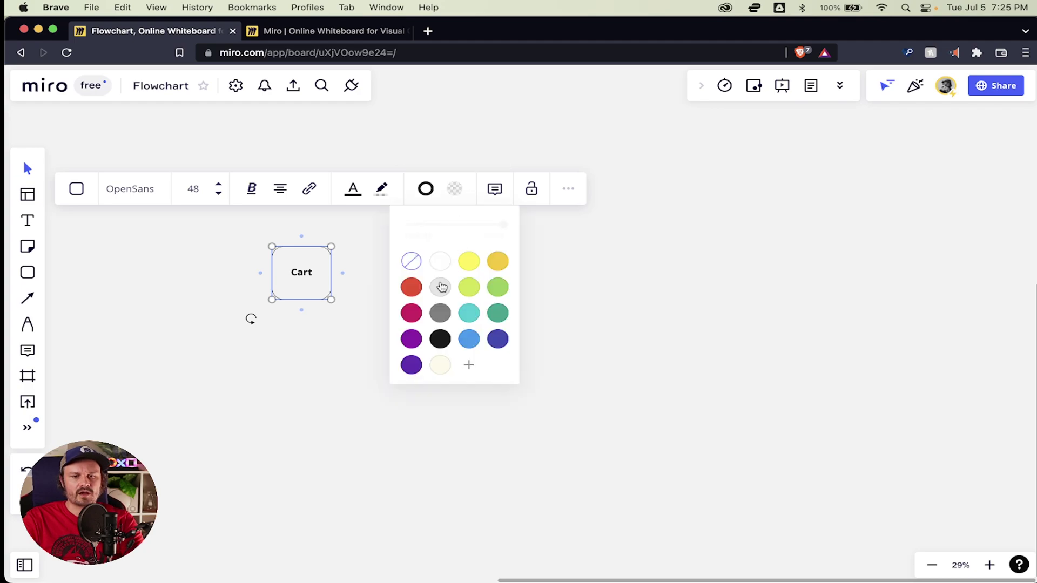
click(440, 339)
double_click(305, 273)
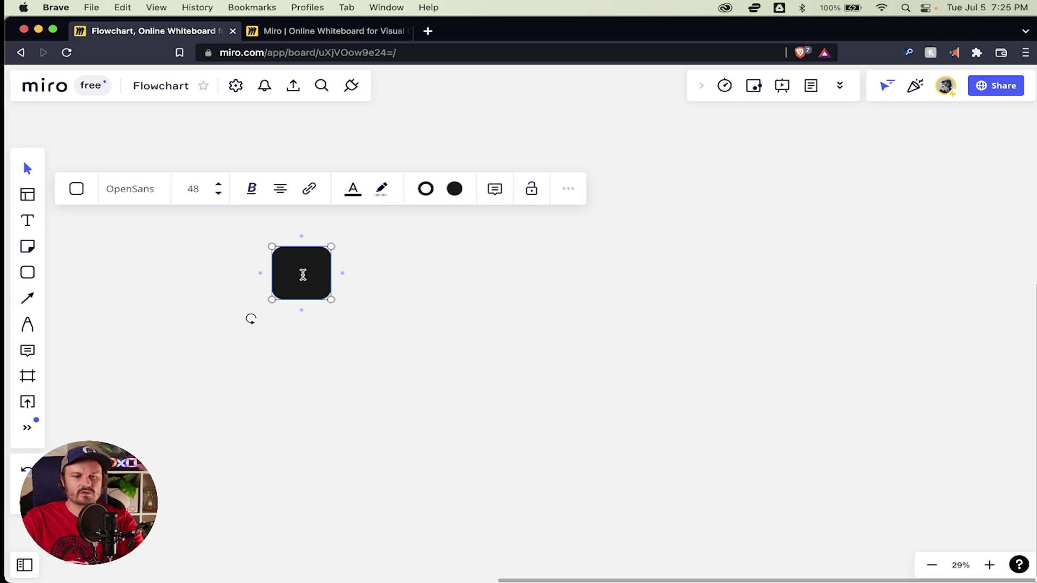
click(354, 194)
click(309, 225)
click(391, 259)
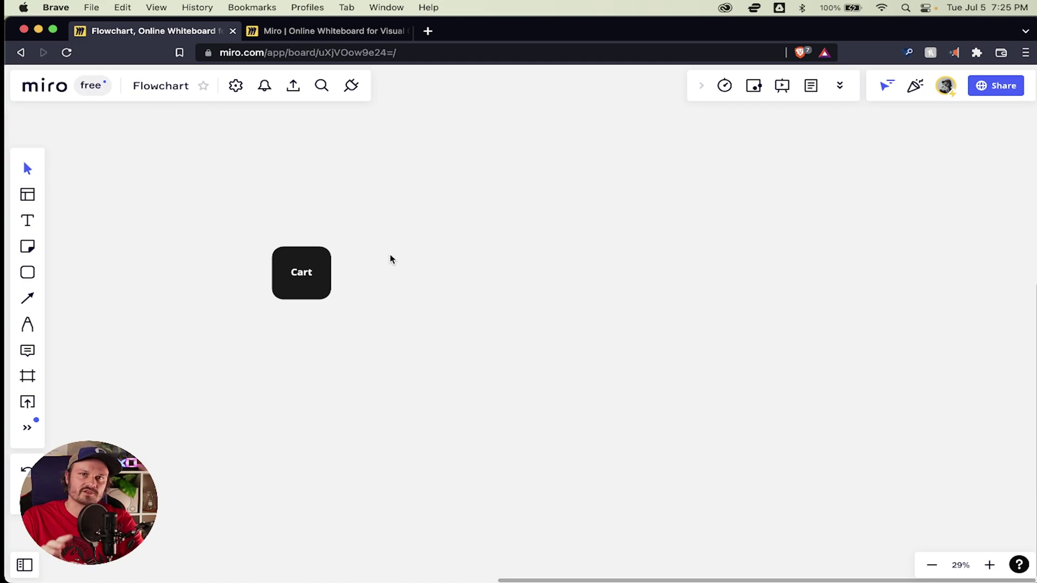
- Move the Cart shape to the right across the board, by roughly two and a half shape widths
click(306, 288)
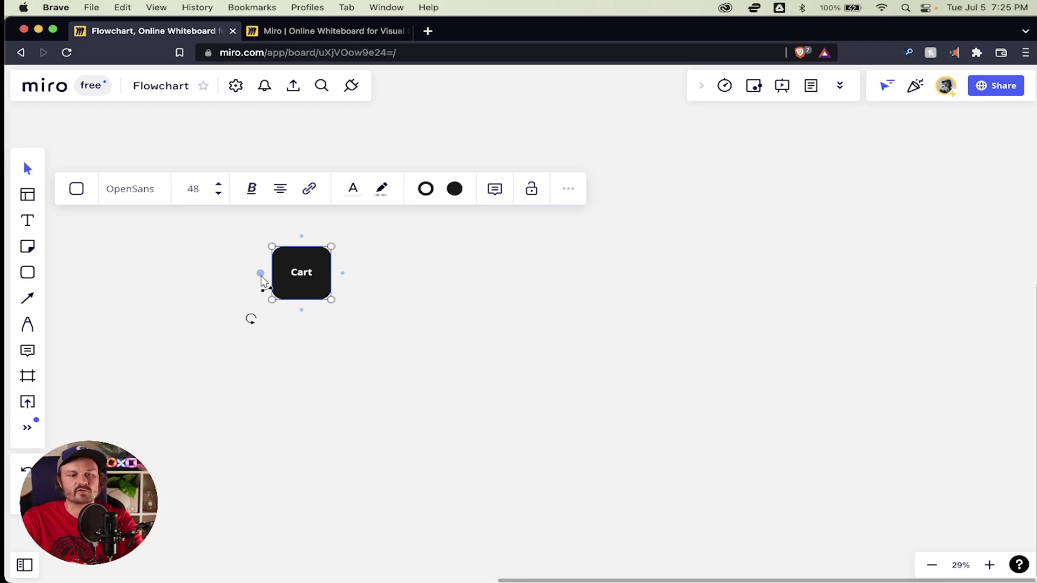
drag(309, 290, 459, 277)
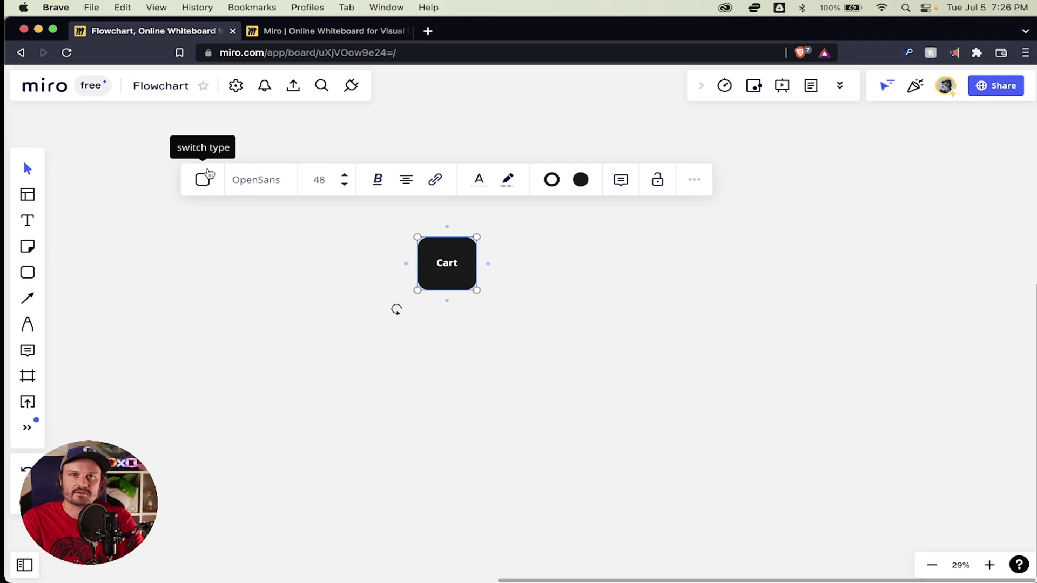
scroll(200, 208, up, 1)
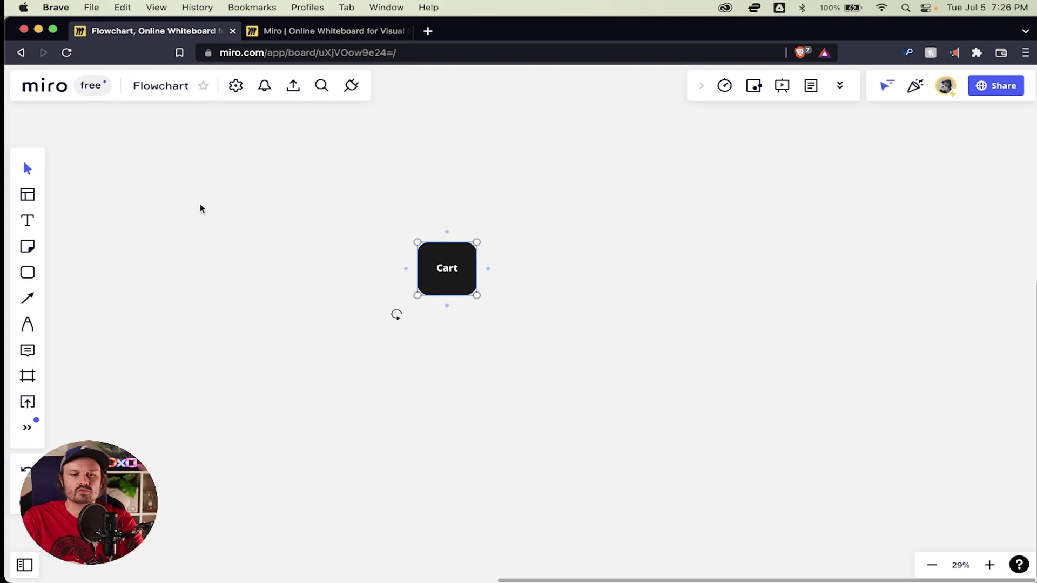
scroll(216, 213, up, 2)
scroll(270, 211, down, 5)
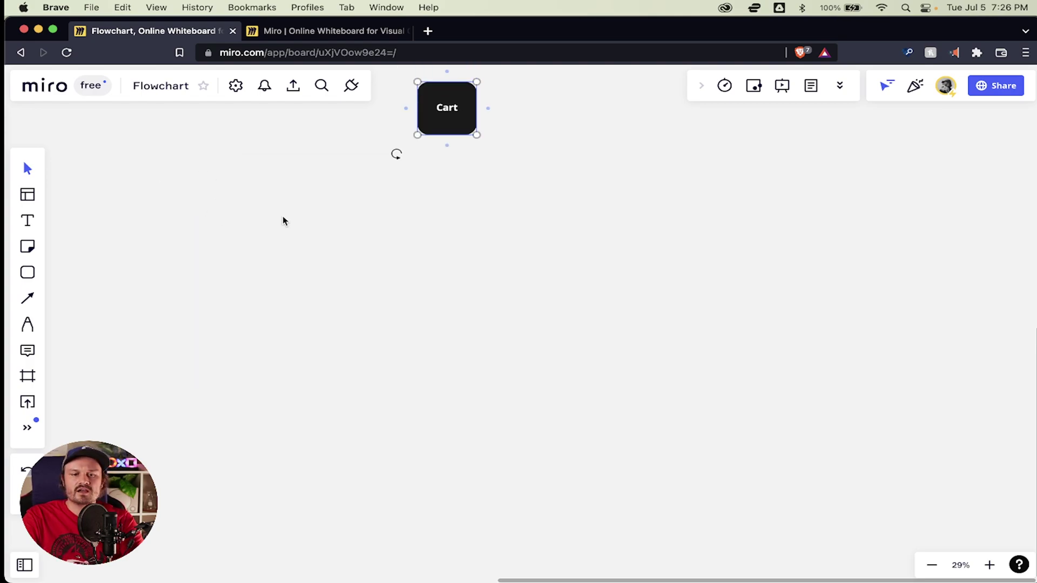
scroll(283, 219, up, 3)
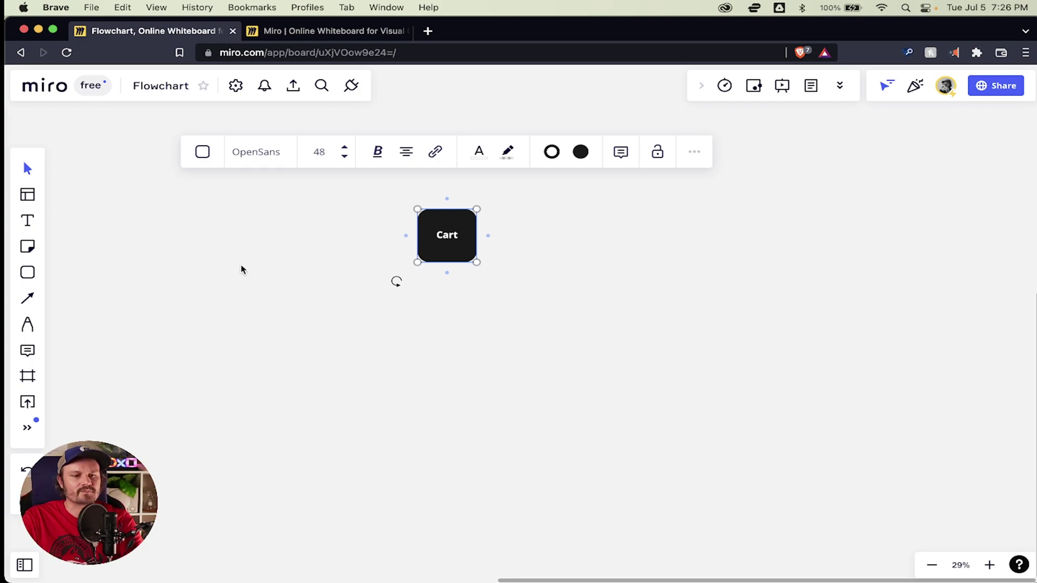
- Add a text box on the empty board area below and to the left of Cart, with font size 144
click(275, 265)
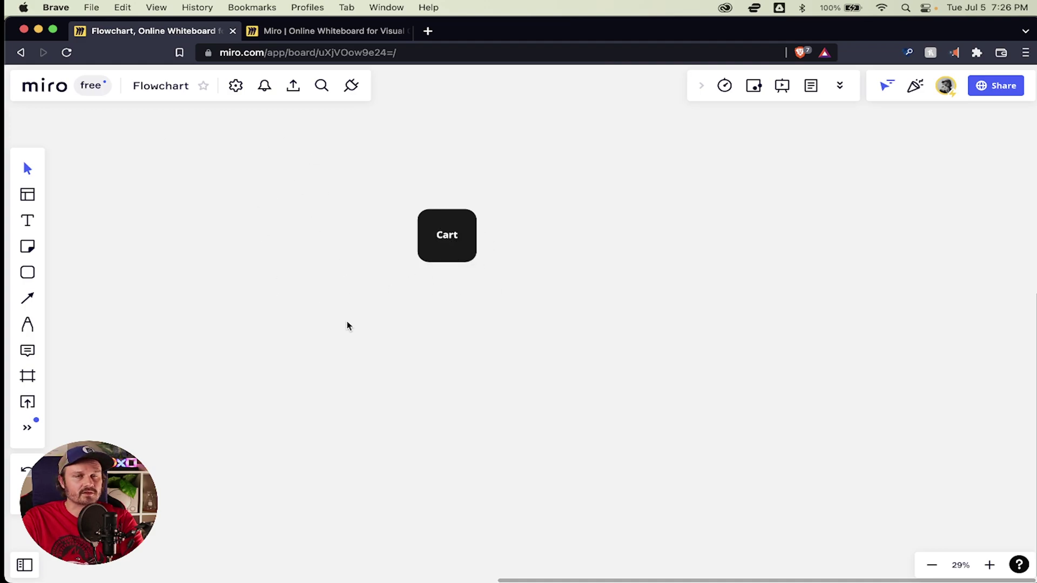
key(t)
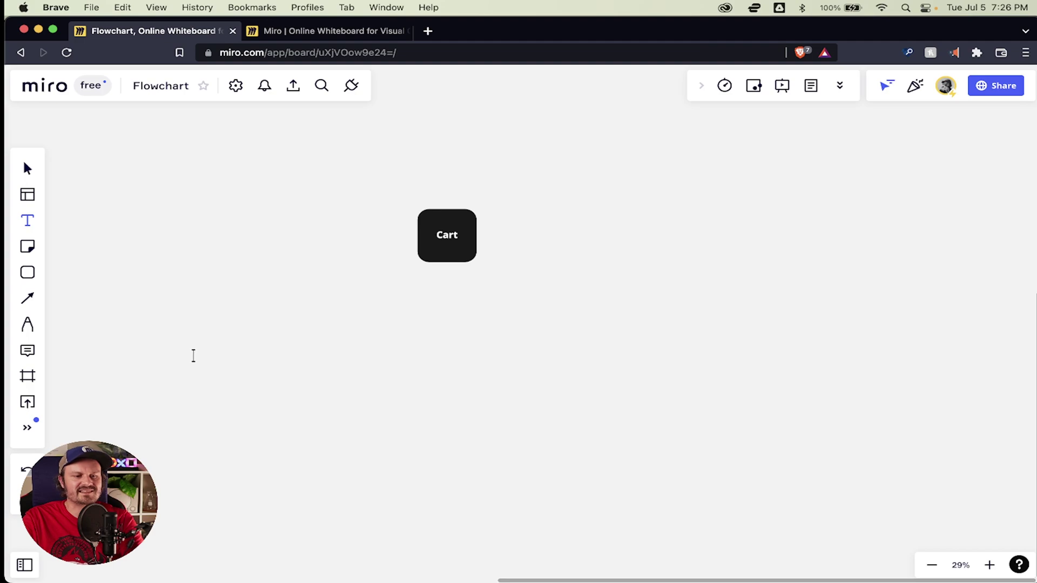
click(213, 344)
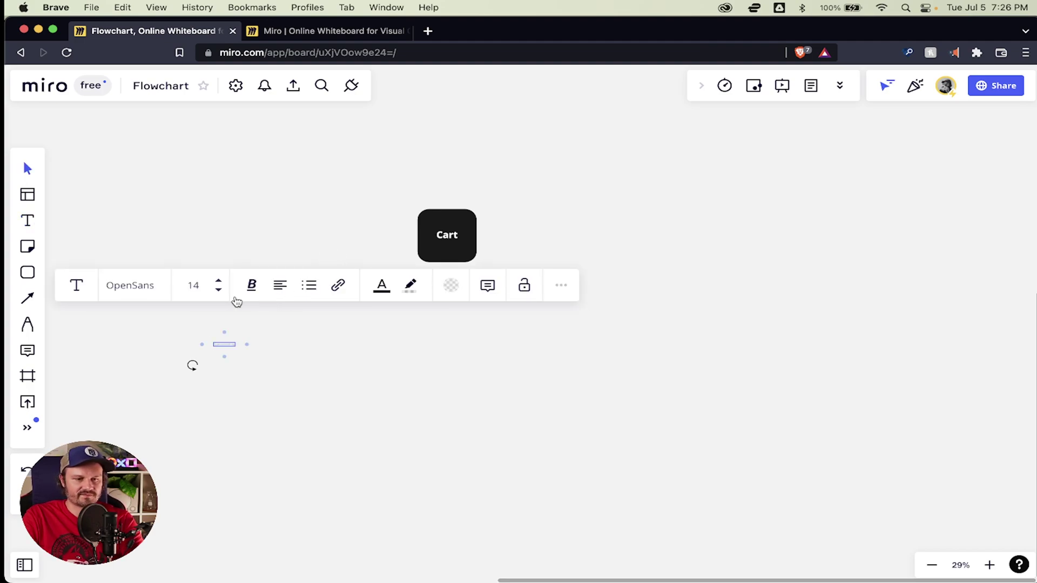
click(218, 282)
click(218, 282)
click(219, 281)
click(218, 281)
click(218, 282)
click(218, 281)
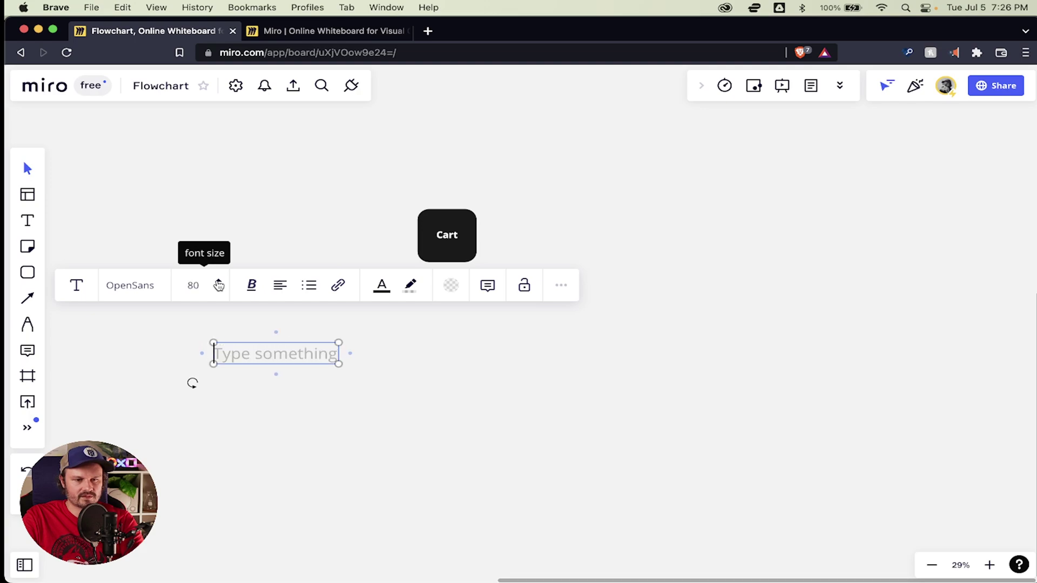
click(218, 281)
click(219, 281)
click(221, 291)
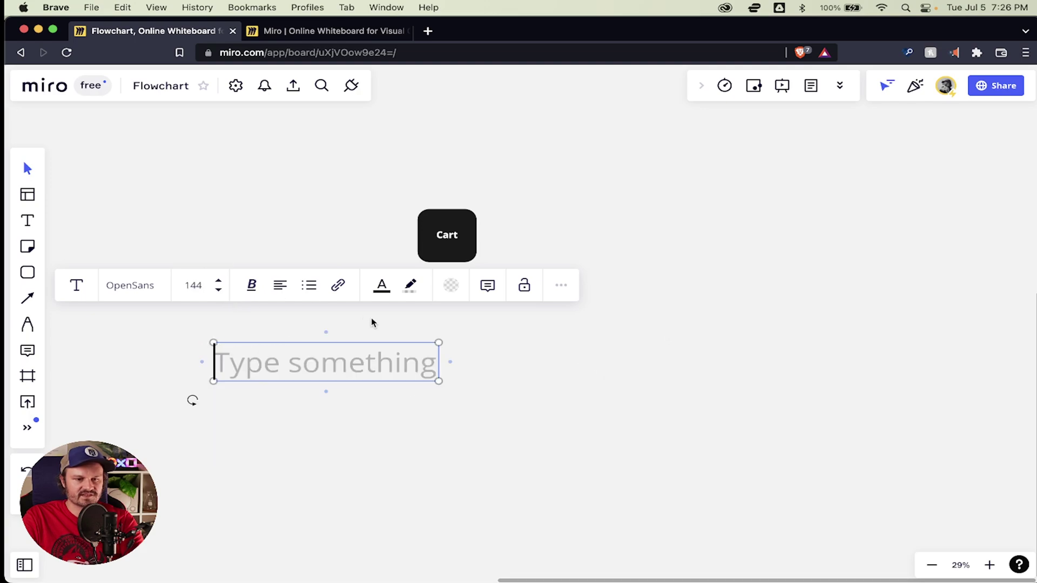
- Enter "Legend" in the new text box and move it up to the left of the Cart shape, slightly higher than it
text(Legend)
key(Escape)
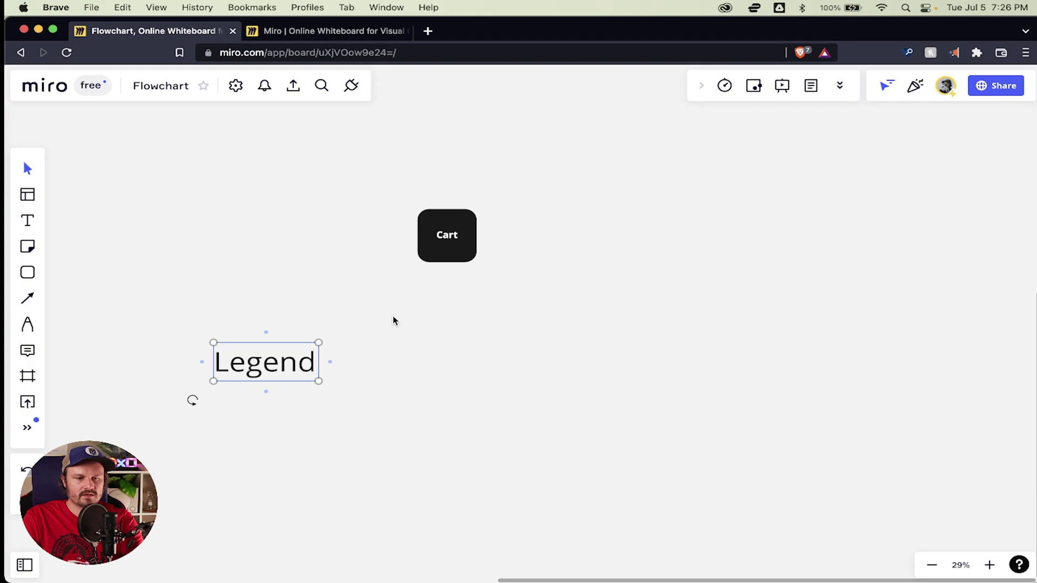
drag(274, 365, 198, 201)
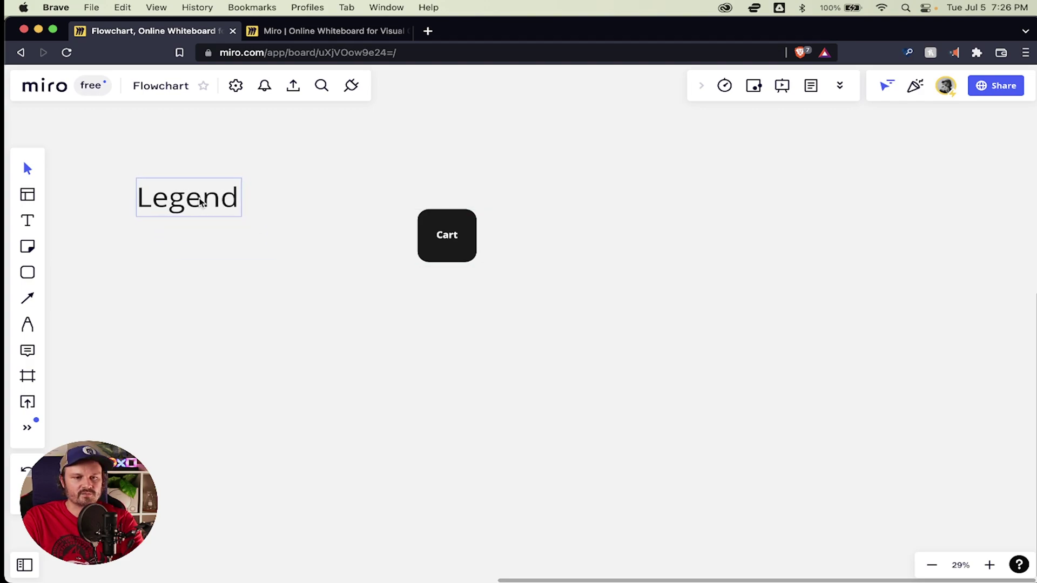
click(284, 319)
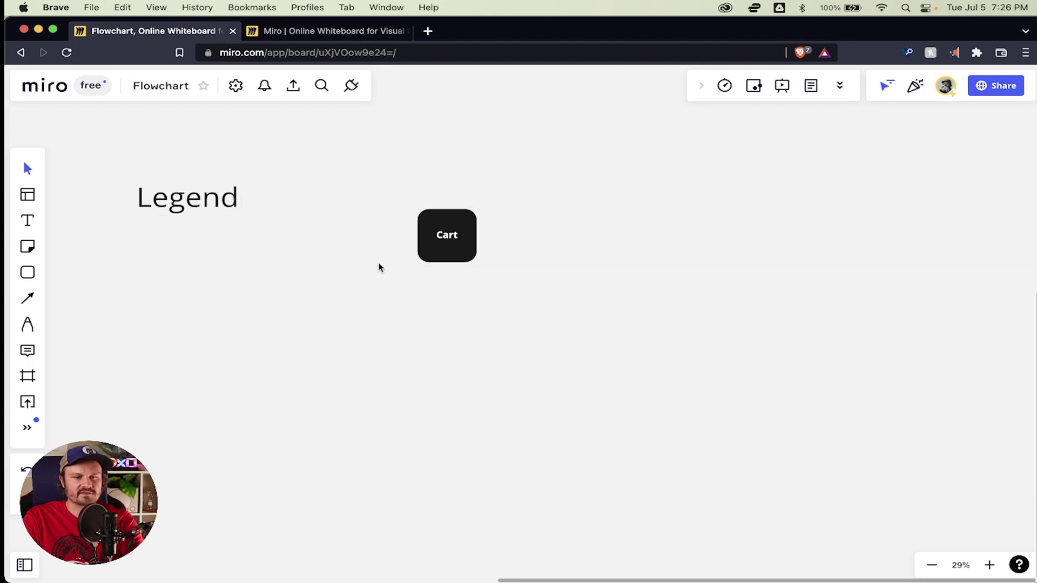
- Duplicate the Cart shape and place the copy to the right of the original
click(442, 251)
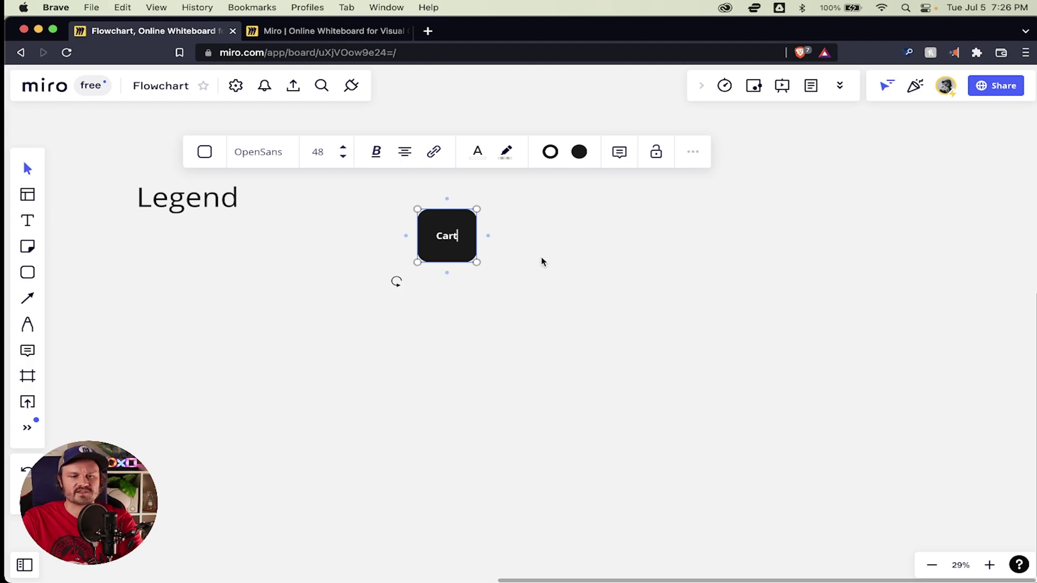
key(Escape)
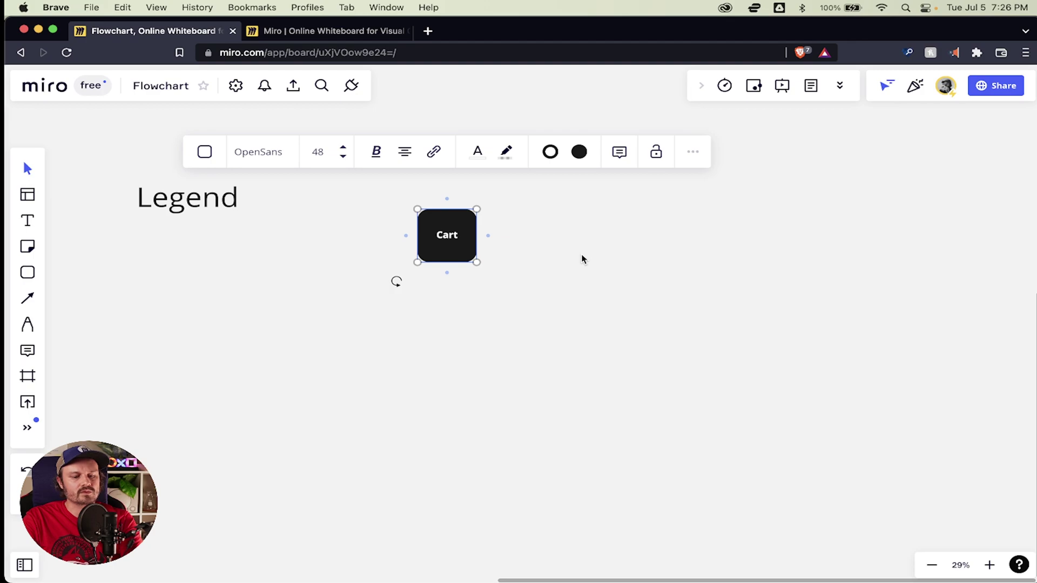
key(super+v)
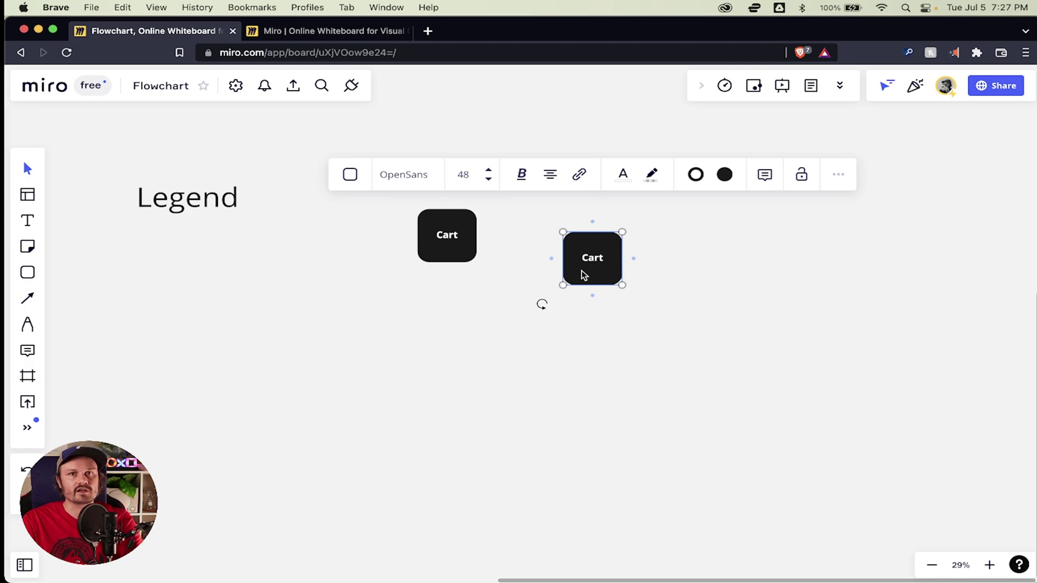
- Relabel the copied Cart shape "Page" and move it directly beneath the Legend heading
scroll(585, 273, up, 1)
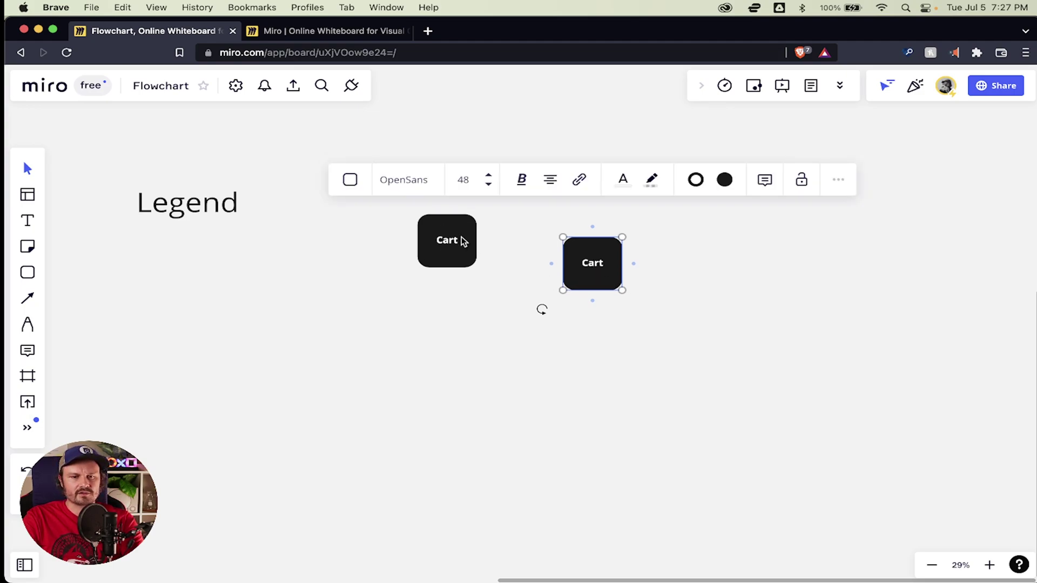
double_click(594, 269)
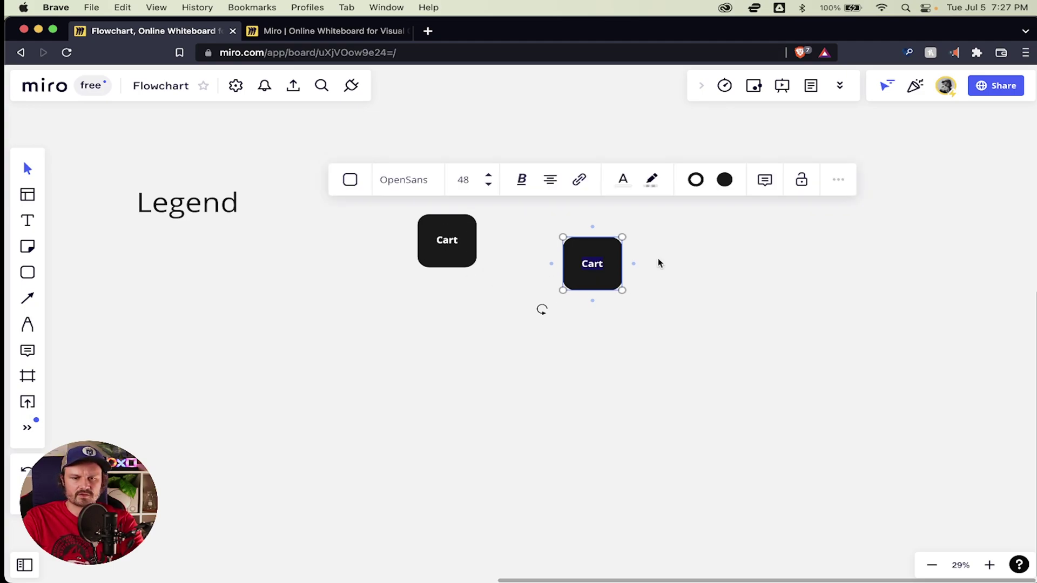
text(Page)
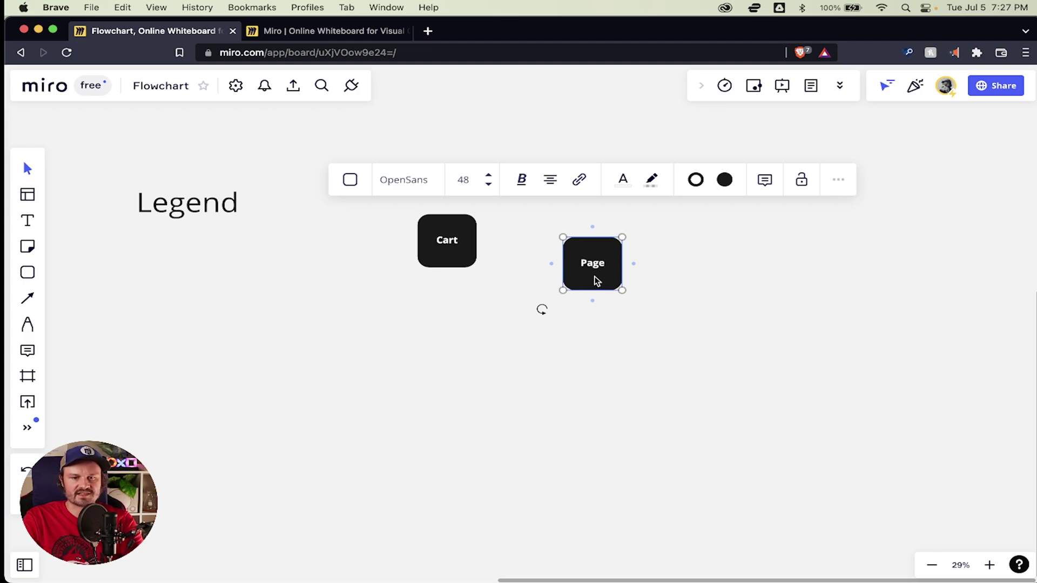
drag(595, 280, 189, 267)
click(303, 250)
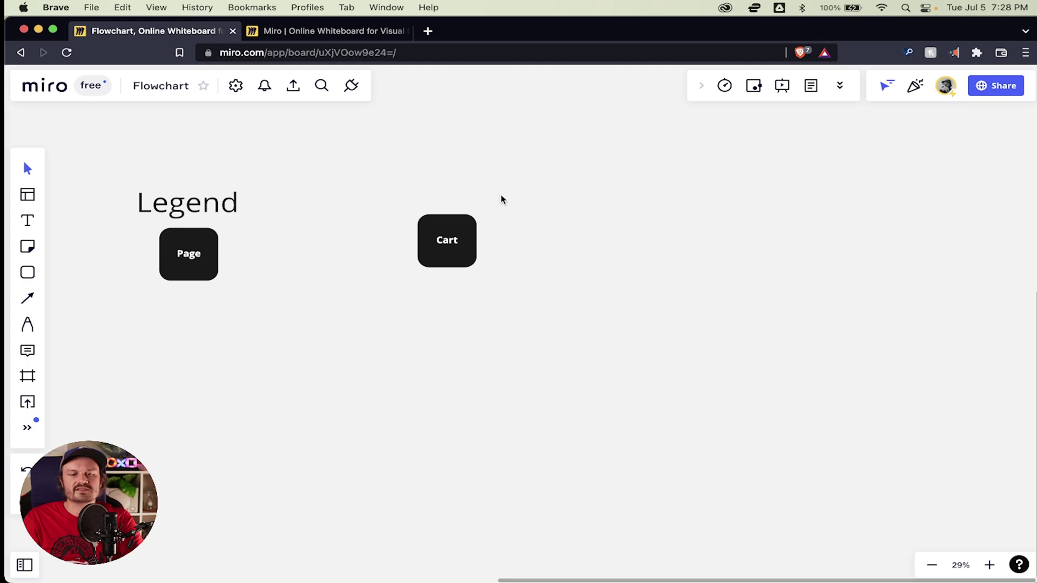
- Place a default-size diamond to the right of the Cart shape, level with it
scroll(520, 199, up, 3)
scroll(520, 203, up, 3)
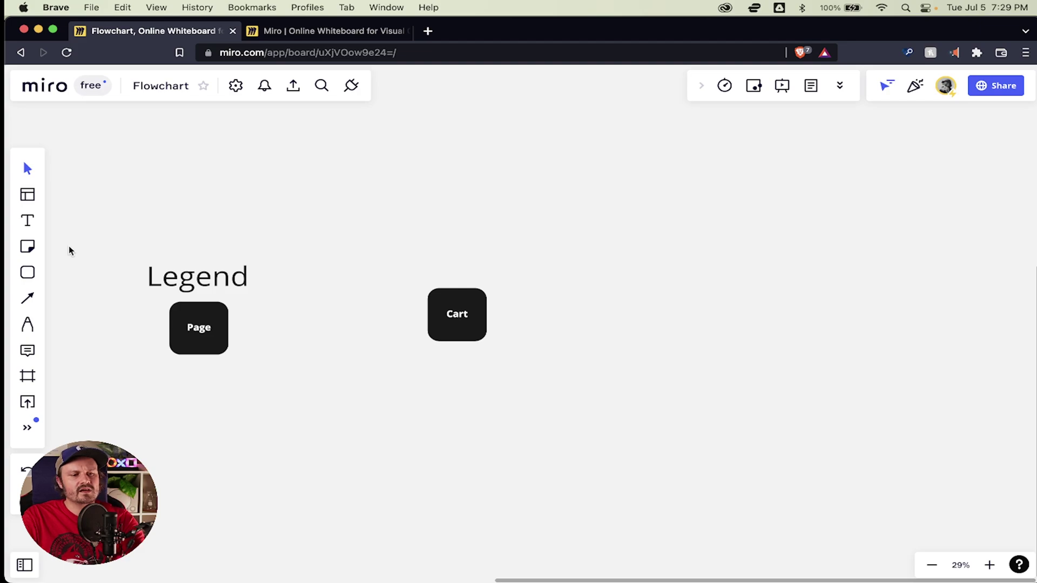
click(29, 248)
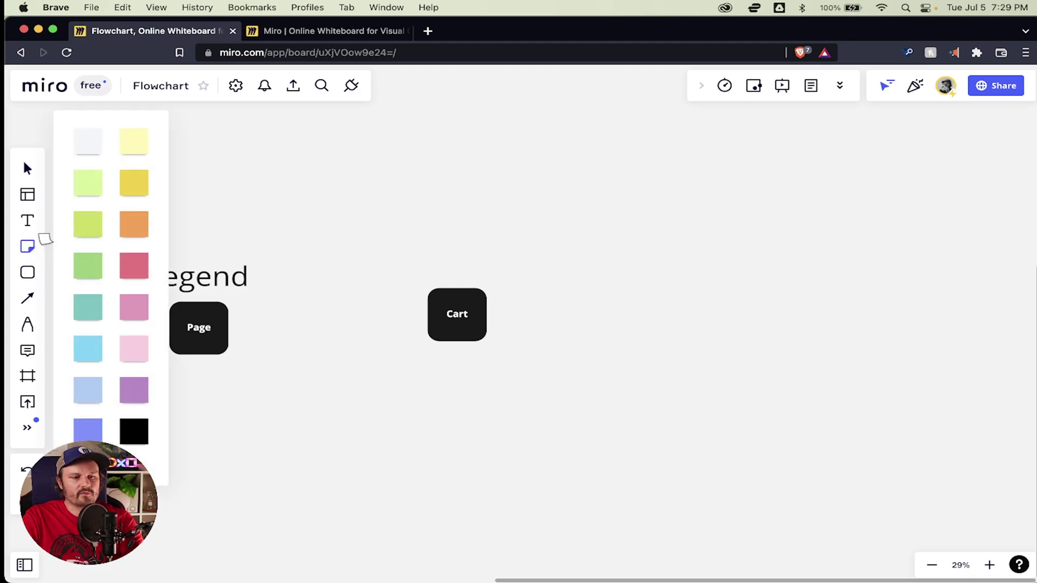
click(28, 272)
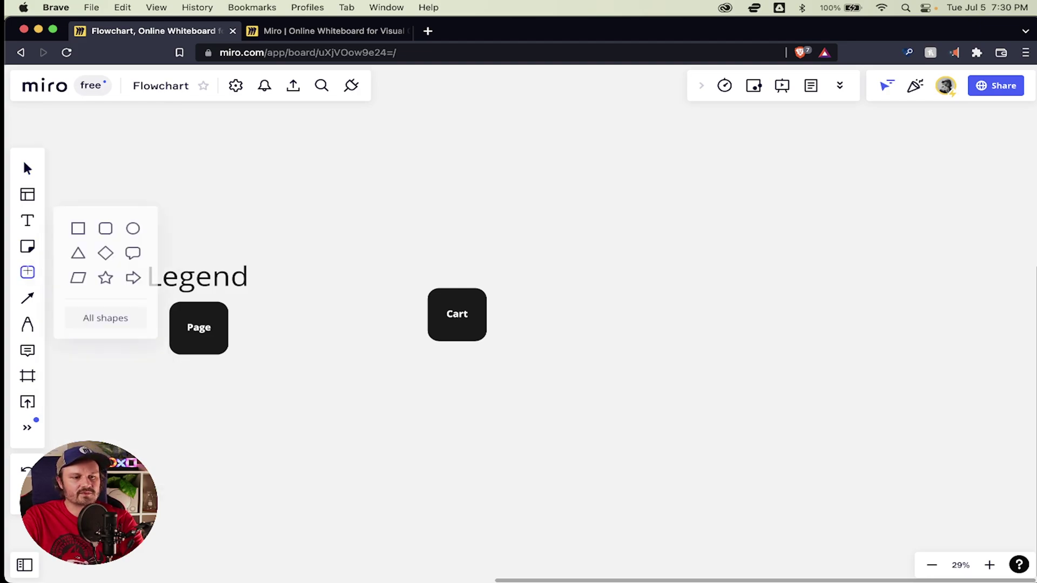
click(107, 255)
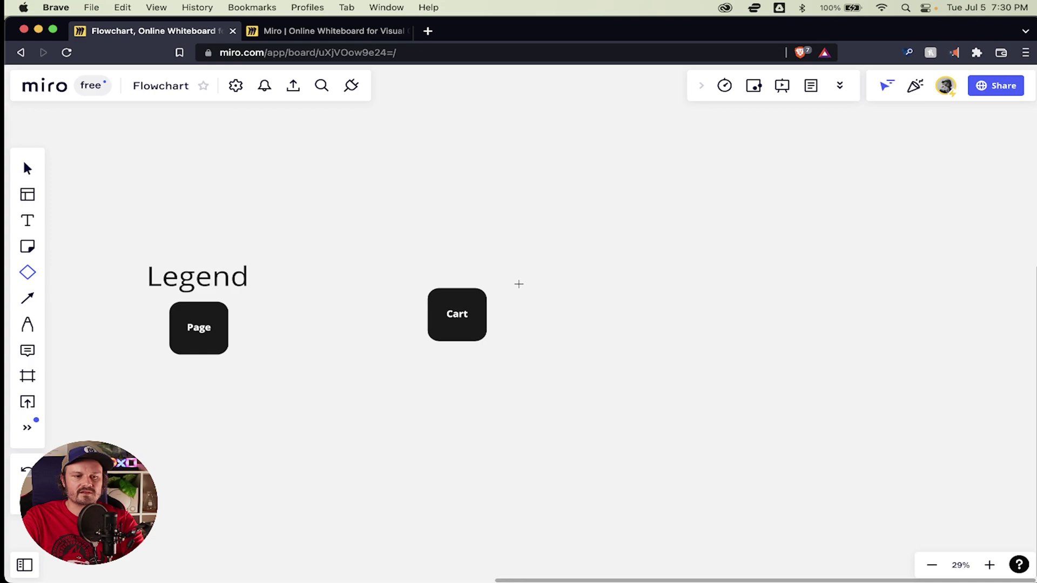
click(596, 316)
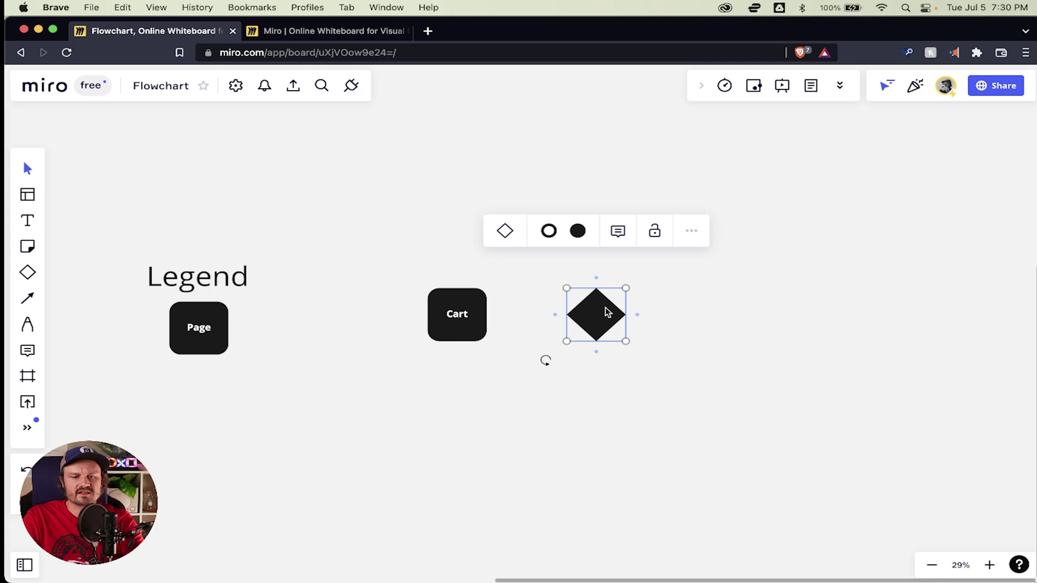
- Fill the diamond with red and remove its border
click(578, 232)
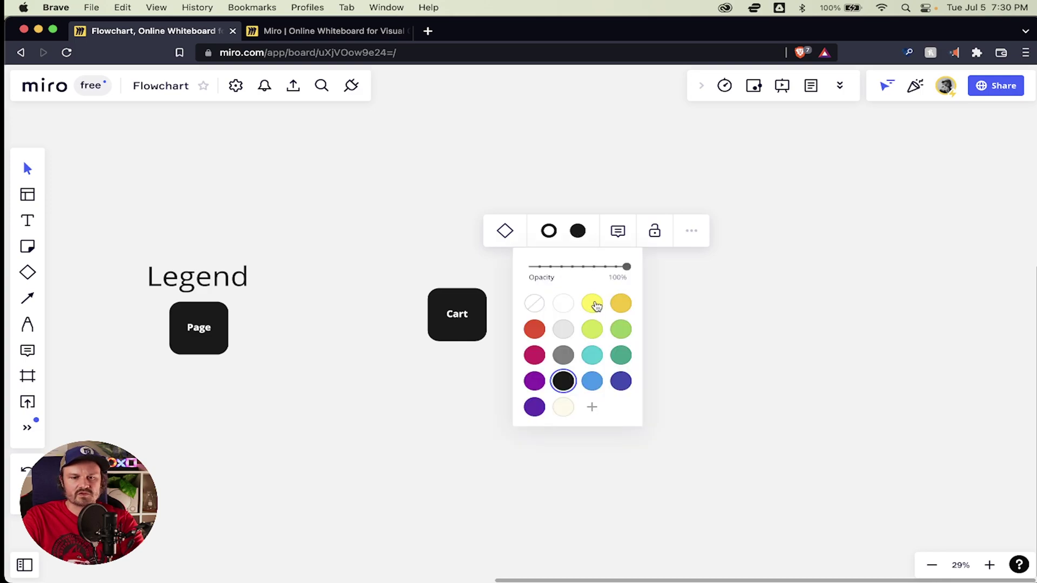
click(539, 333)
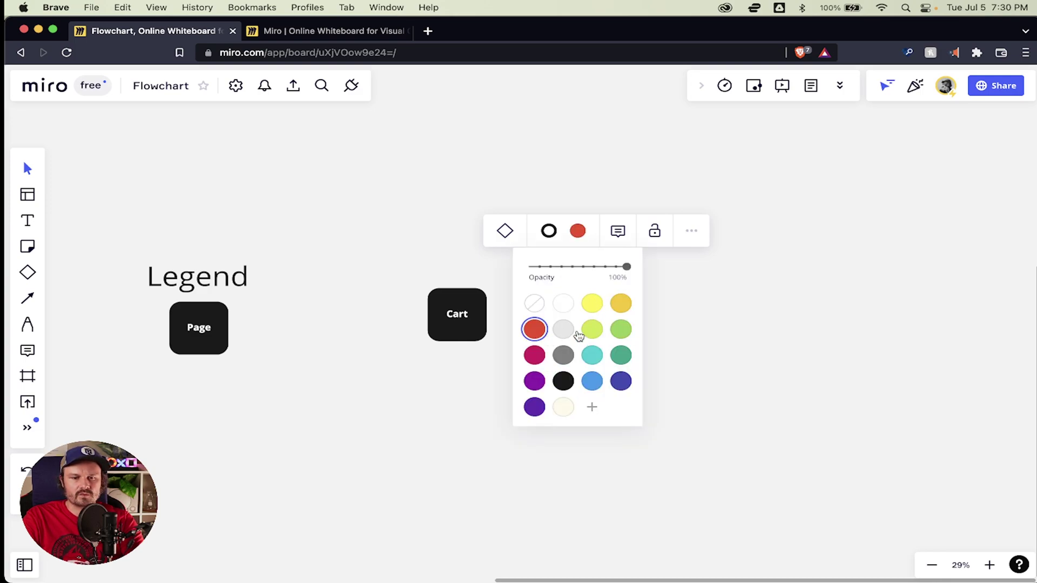
click(666, 301)
click(603, 321)
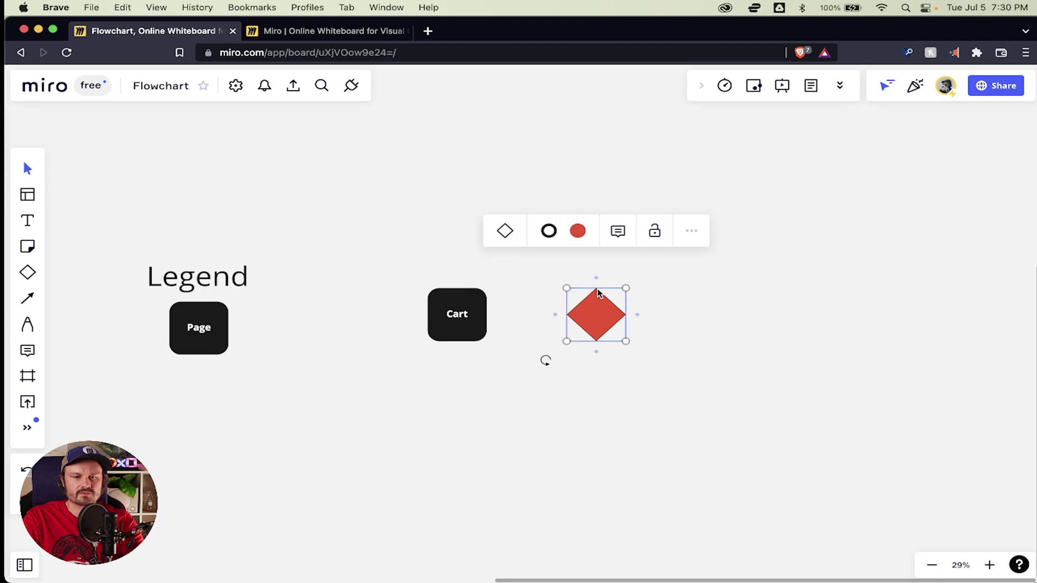
click(549, 231)
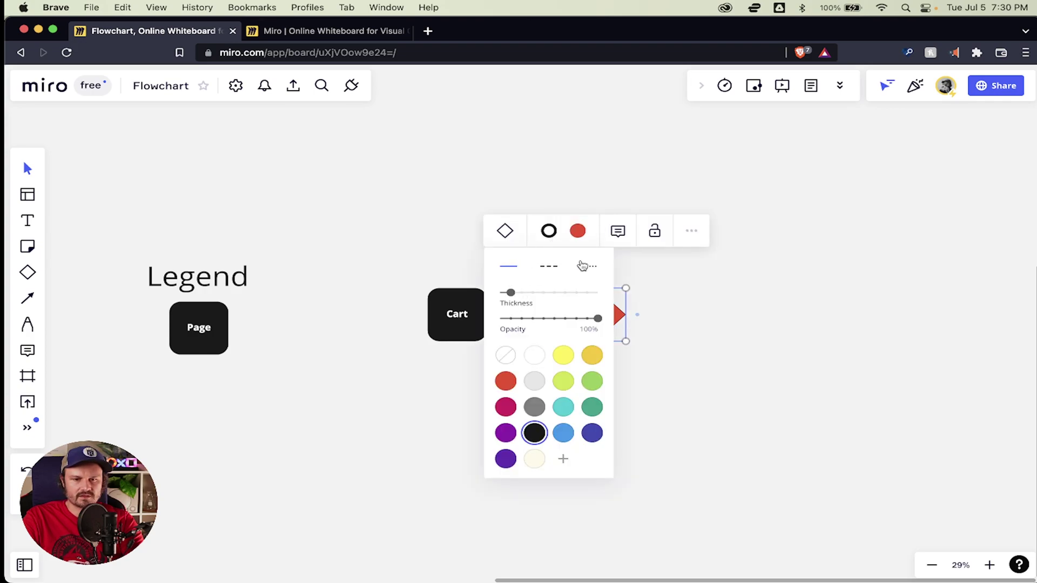
click(505, 355)
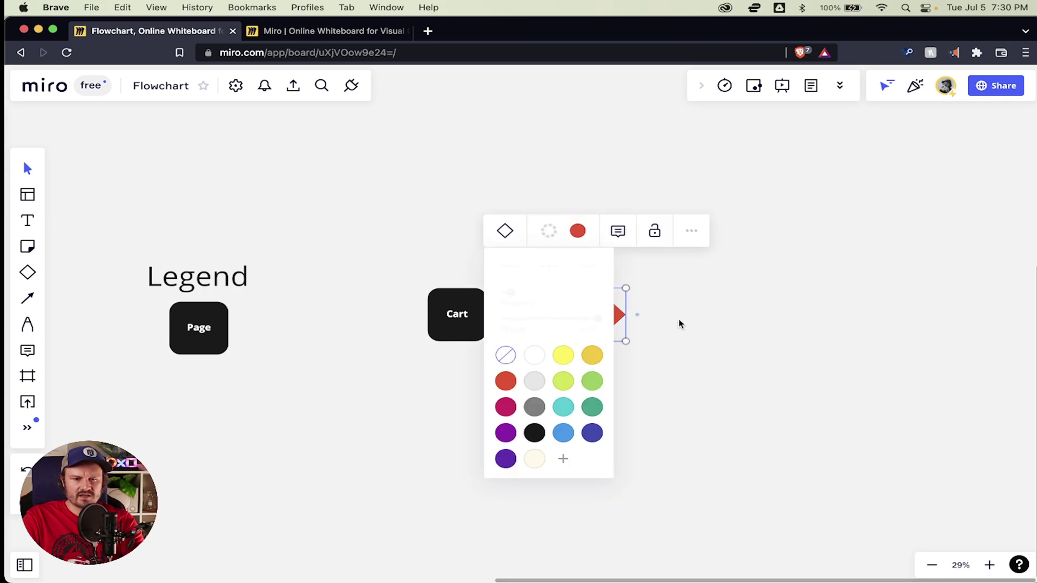
click(676, 323)
- Enlarge the diamond to about 2.4 times its size and move it up and left, closer to Cart
click(610, 323)
drag(625, 343, 699, 423)
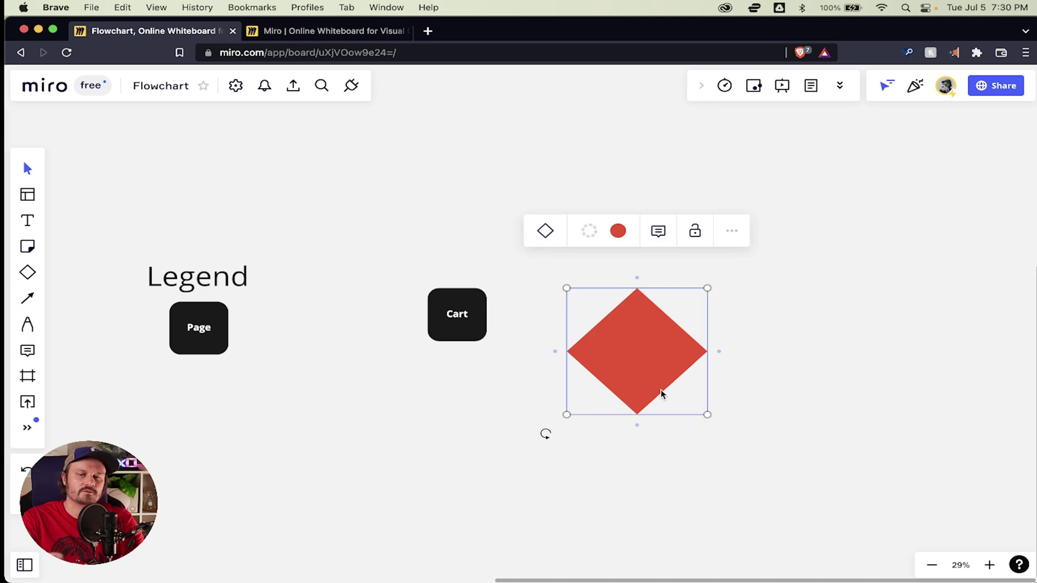
drag(661, 378, 632, 335)
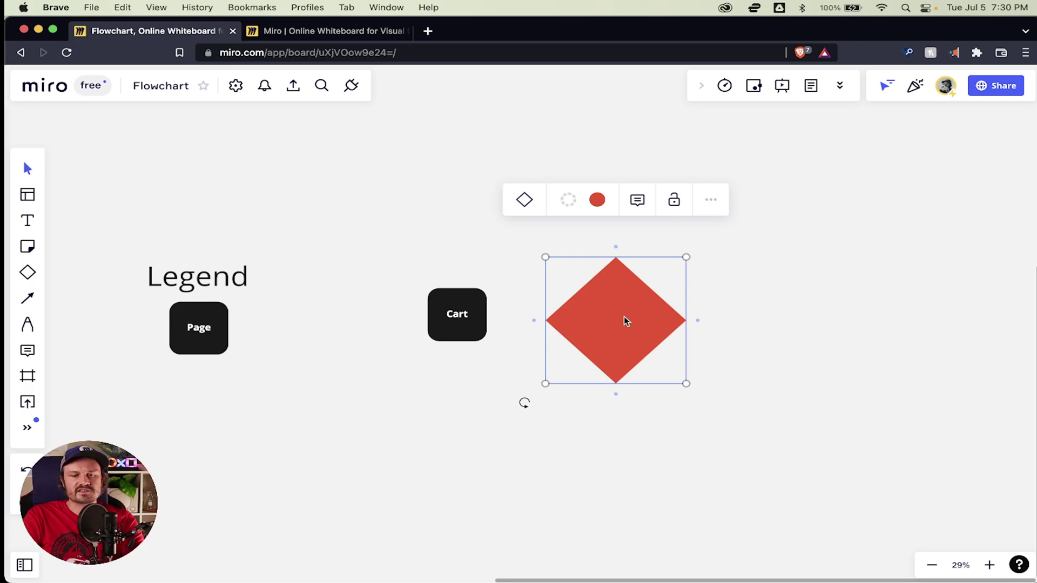
- Label the red diamond "Login, Register, or Guest?" on three lines and align its centre with the Cart shape
click(621, 314)
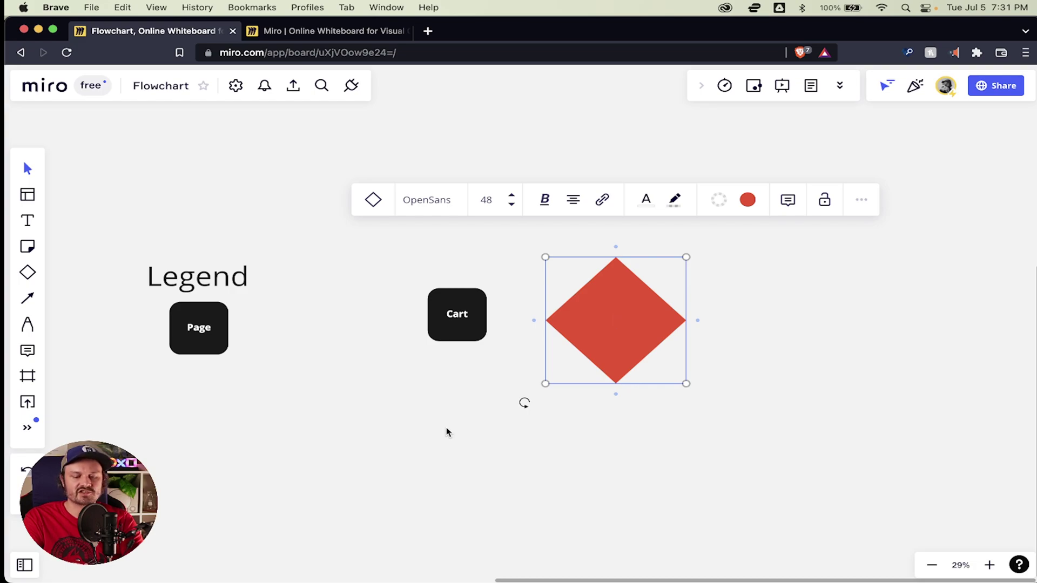
text(Login,)
key(Return)
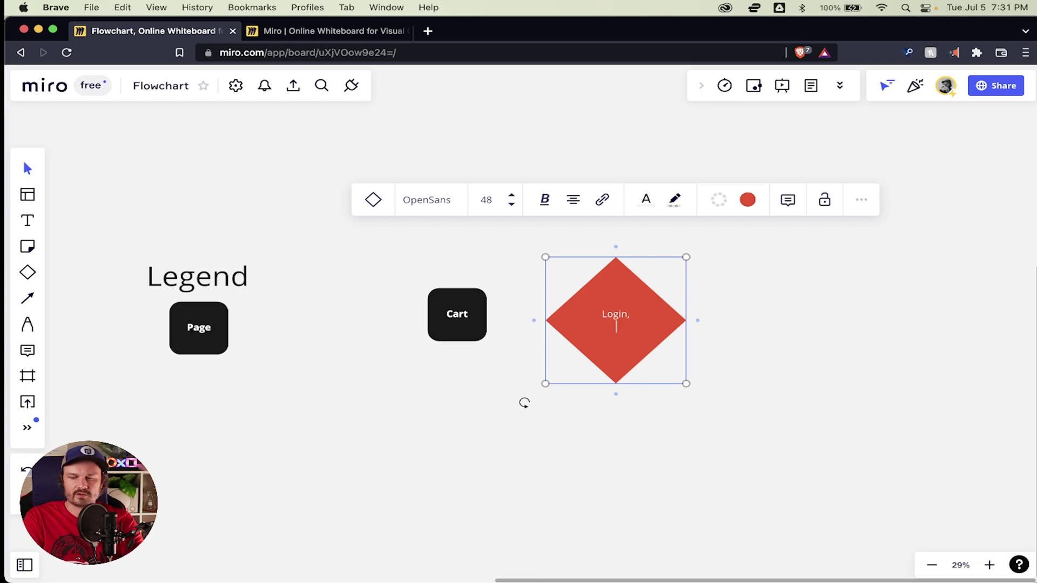
text(Register,)
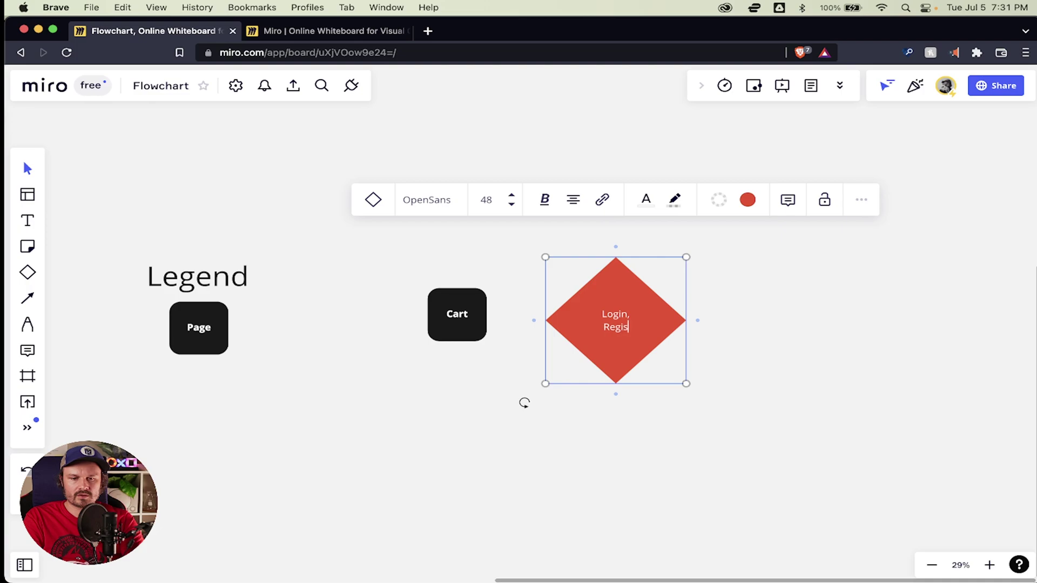
key(Return)
text(or Guest?)
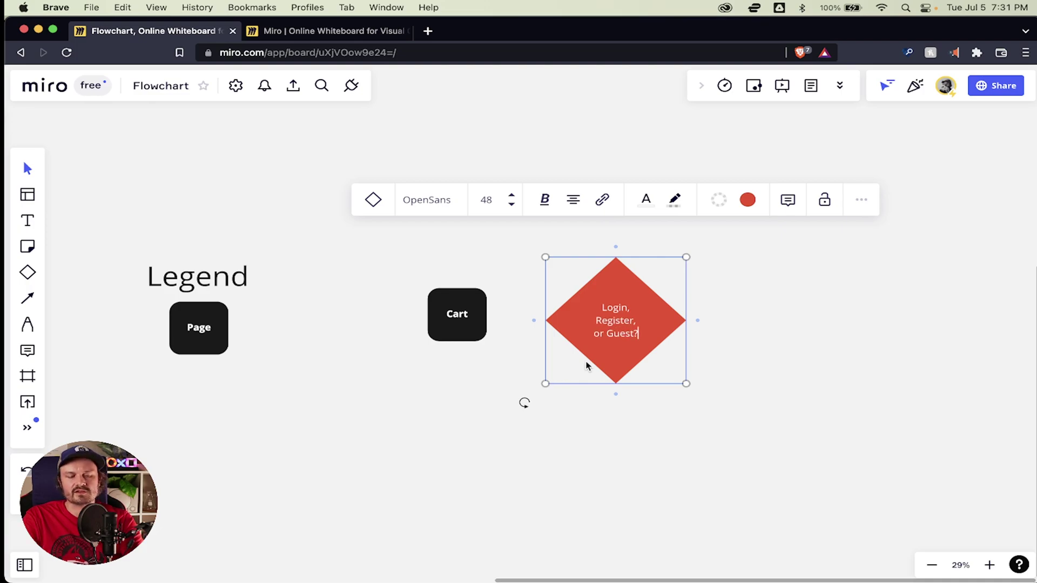
click(712, 352)
drag(648, 324, 644, 317)
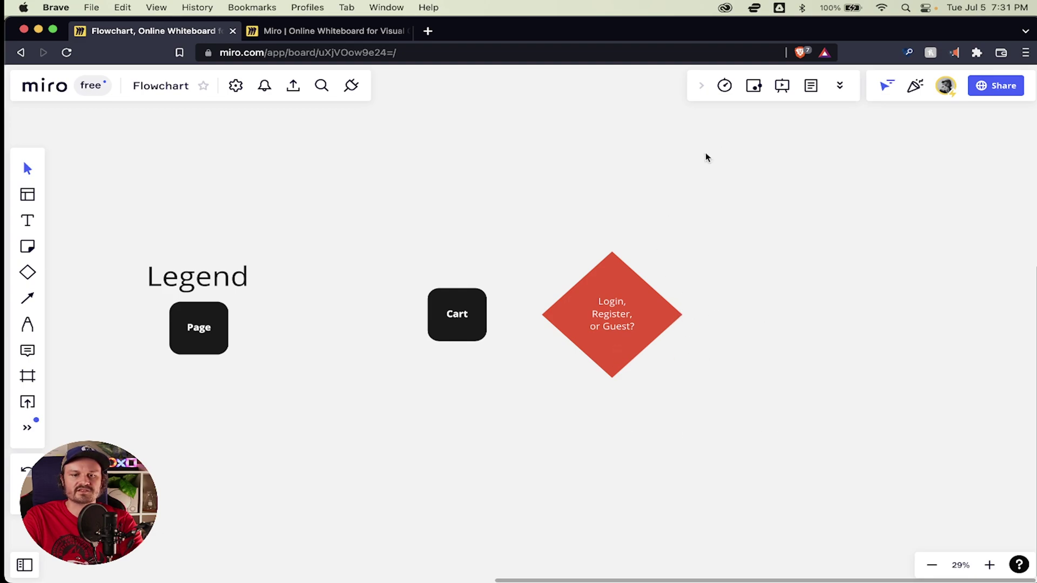
- Duplicate the red "Login, Register, or Guest?" diamond and place the copy centred just below the Page shape in the legend
click(613, 280)
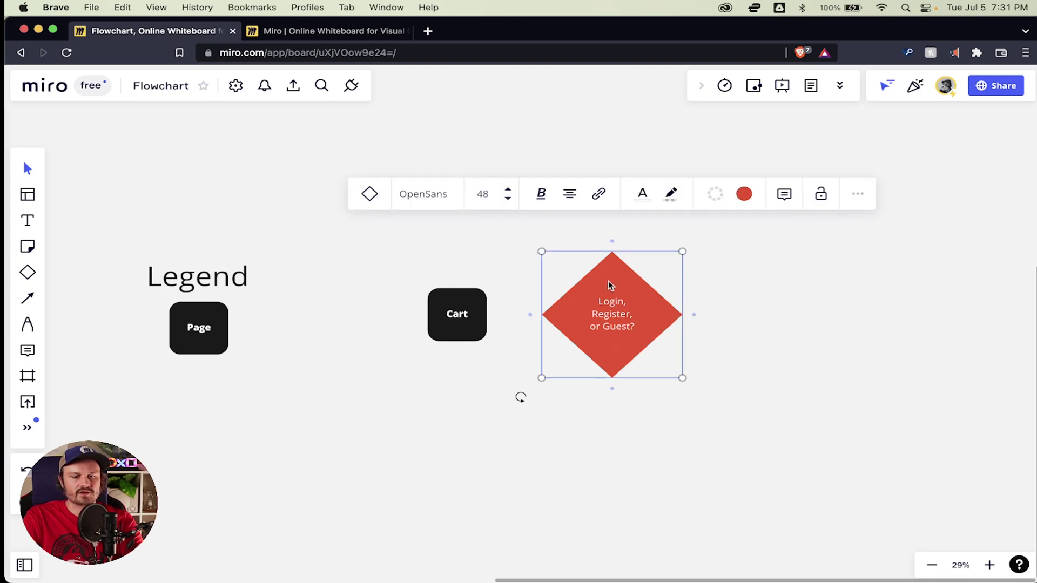
key(super+v)
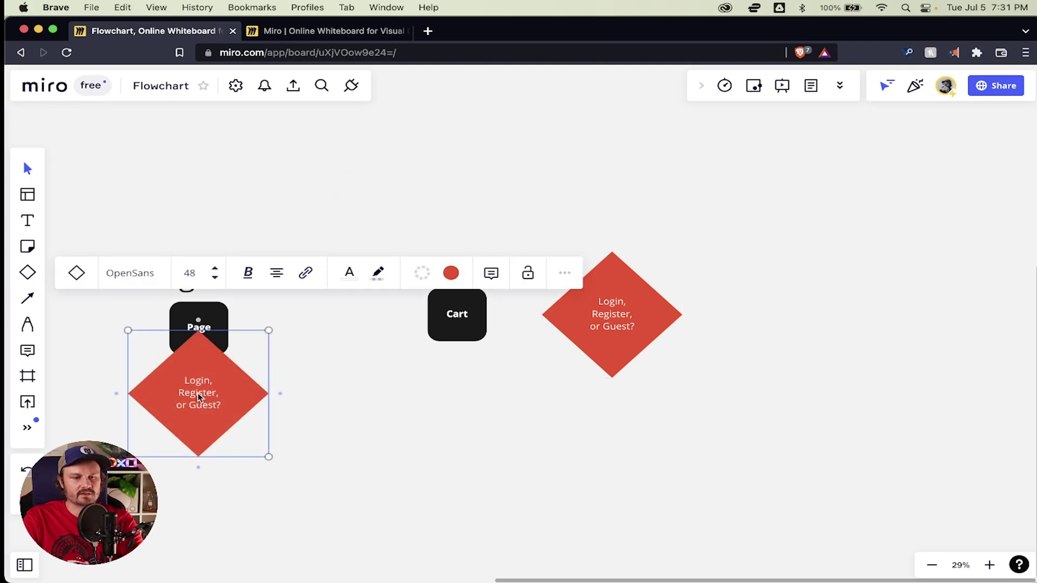
drag(206, 386, 208, 416)
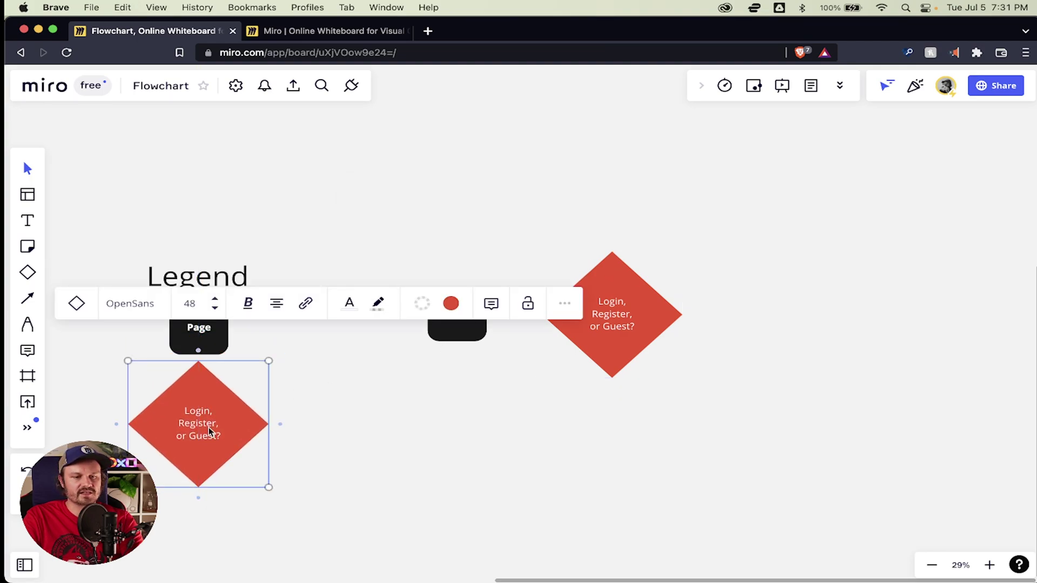
- Relabel the legend's red diamond "User Choice" and shrink it to about two thirds of its size, centred under Page
key(super+a)
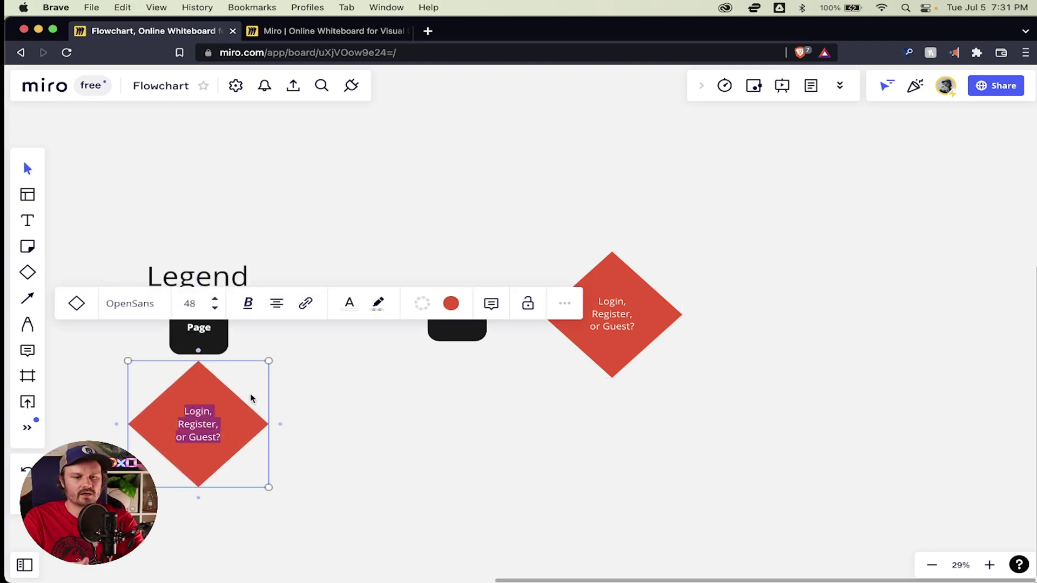
text(Ch)
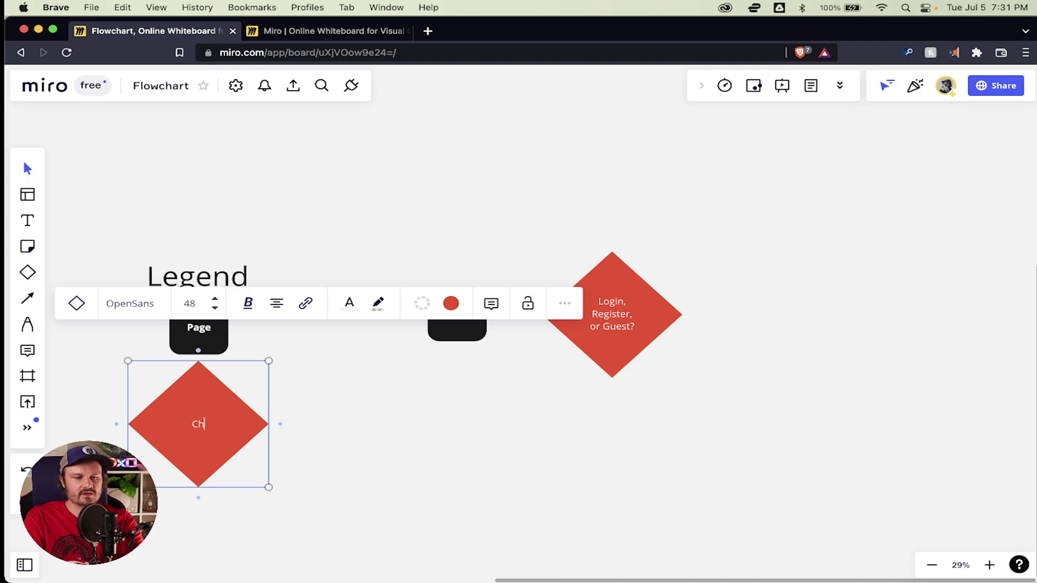
key(BackSpace)
key(BackSpace)
text(Choi)
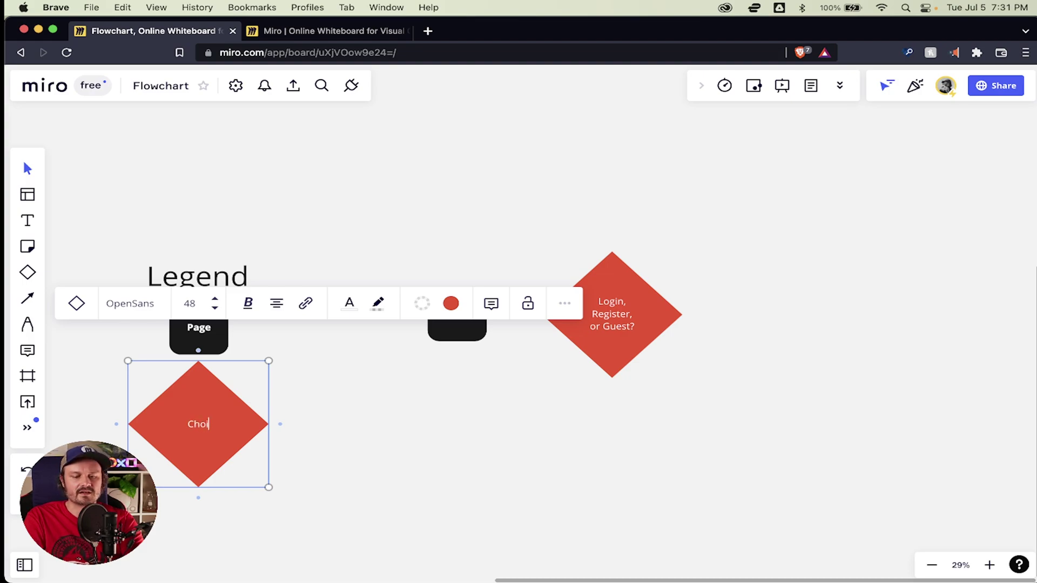
text(ceUser)
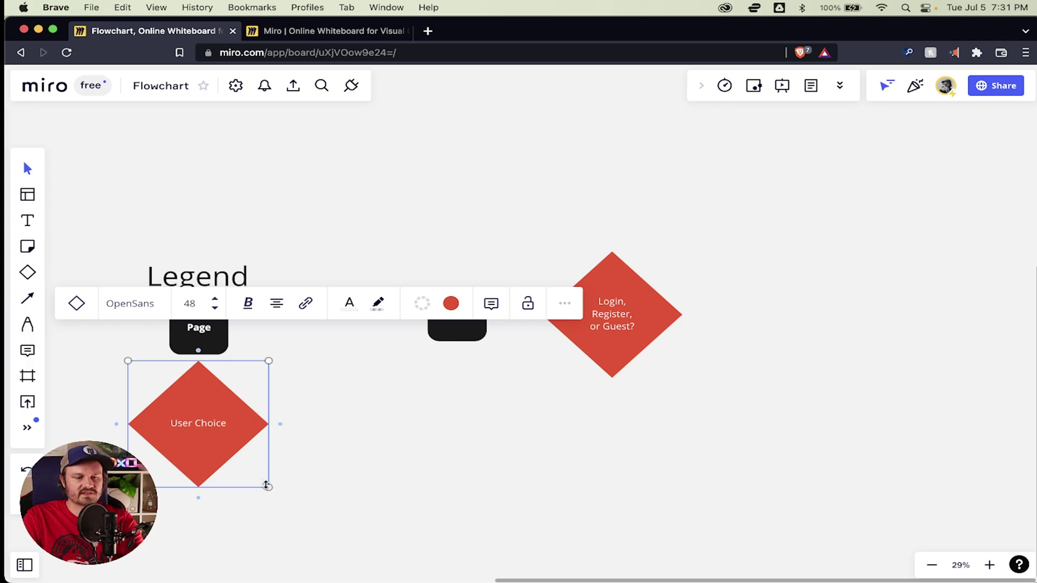
drag(268, 487, 236, 439)
click(368, 431)
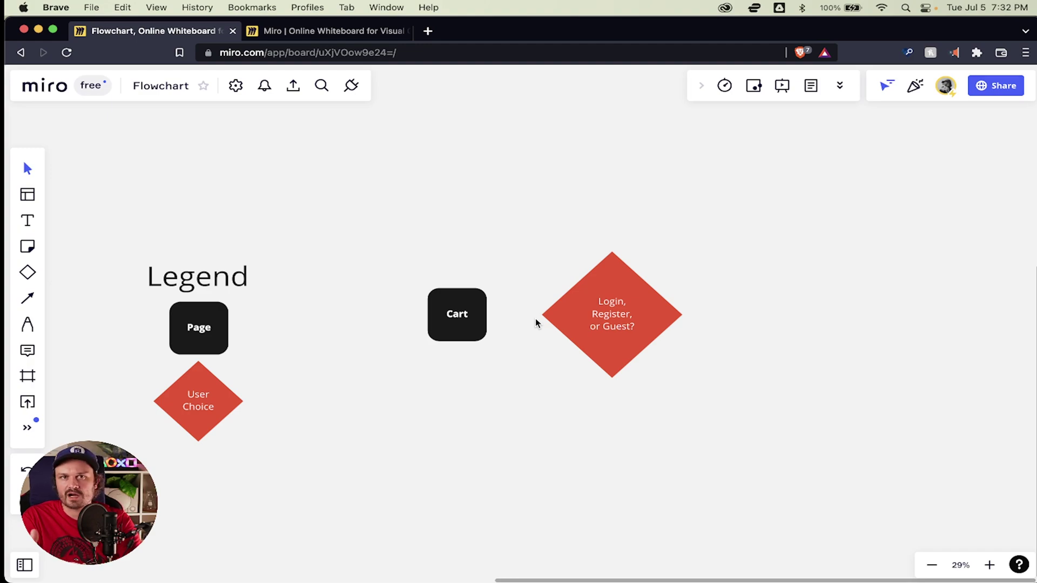
- Draw a straight arrow connector from the Cart shape to the nearest corner of the "Login, Register, or Guest?" diamond
click(29, 301)
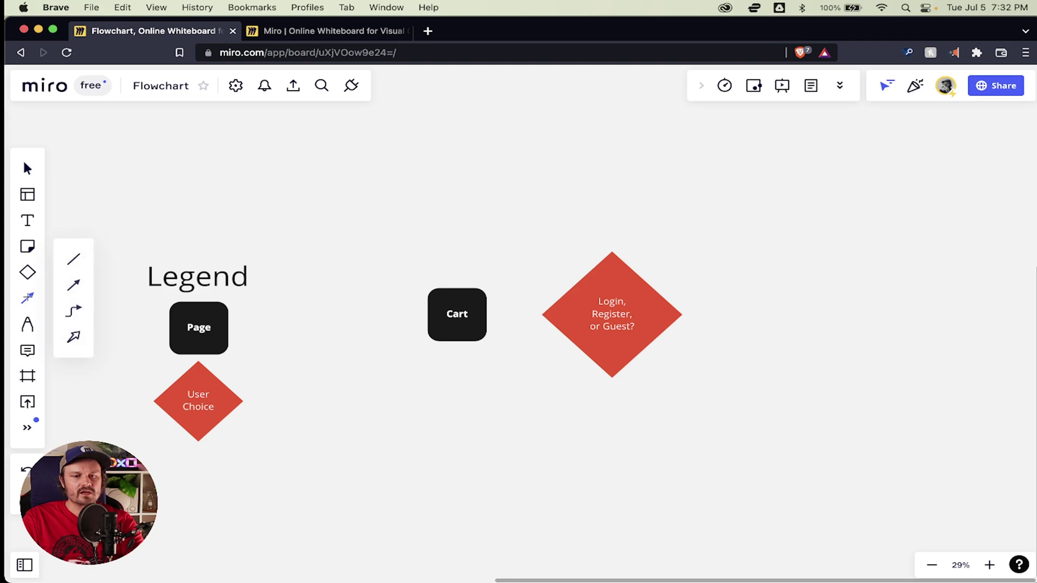
click(75, 287)
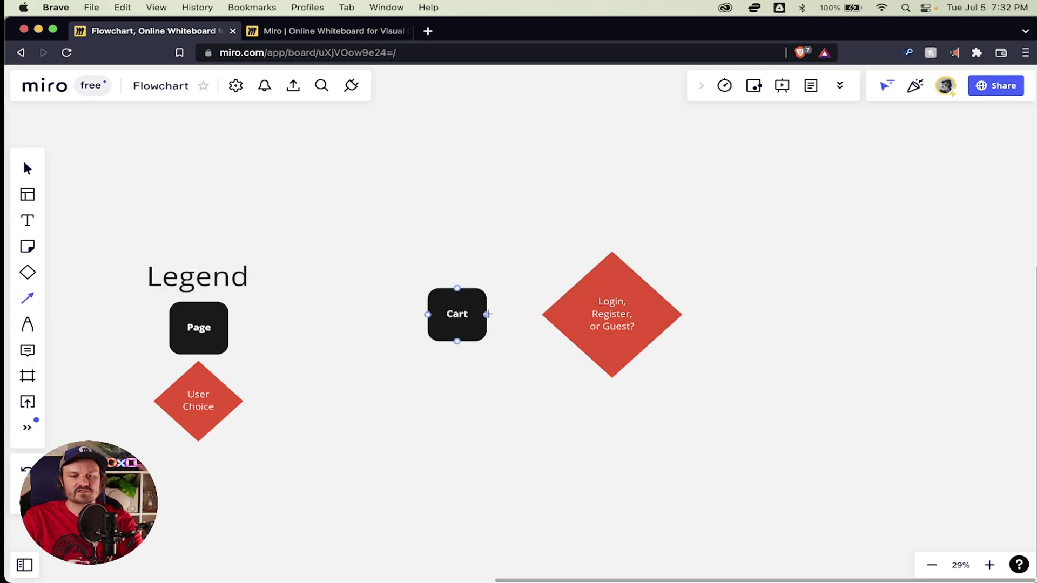
drag(487, 314, 540, 314)
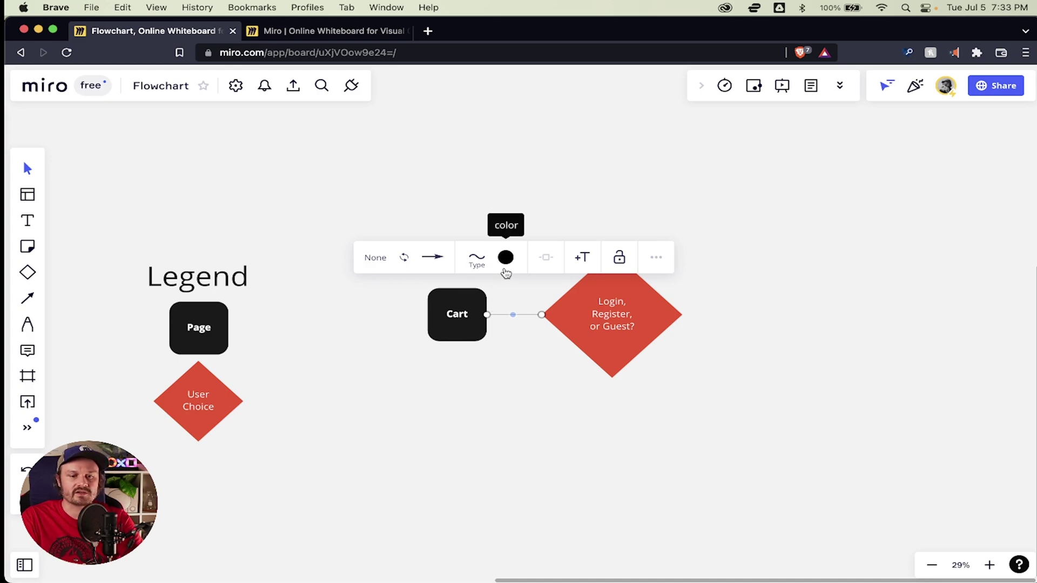
- Try small line thickness changes on the arrow between Cart and the login diamond
click(432, 263)
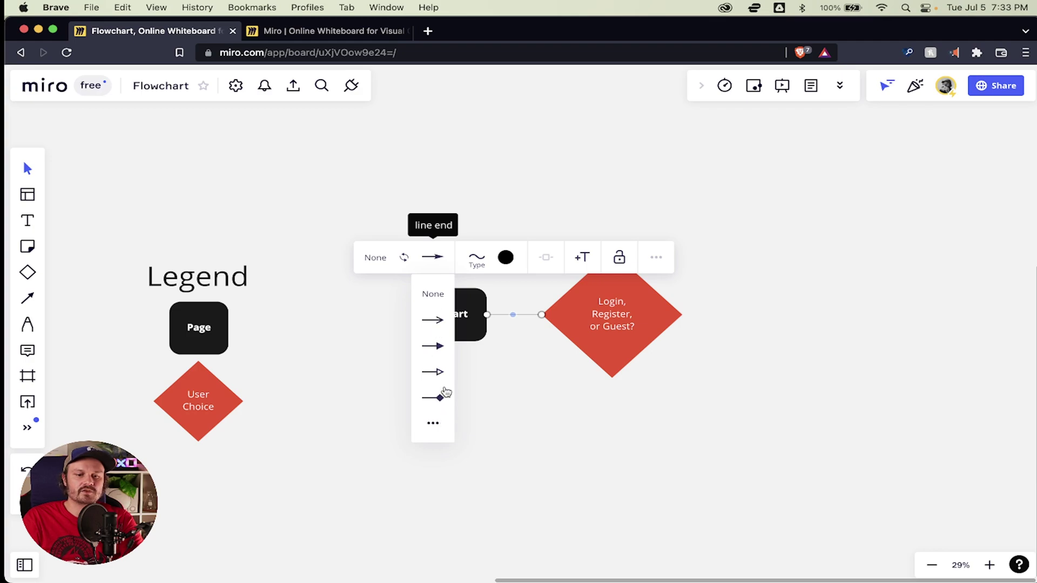
click(440, 262)
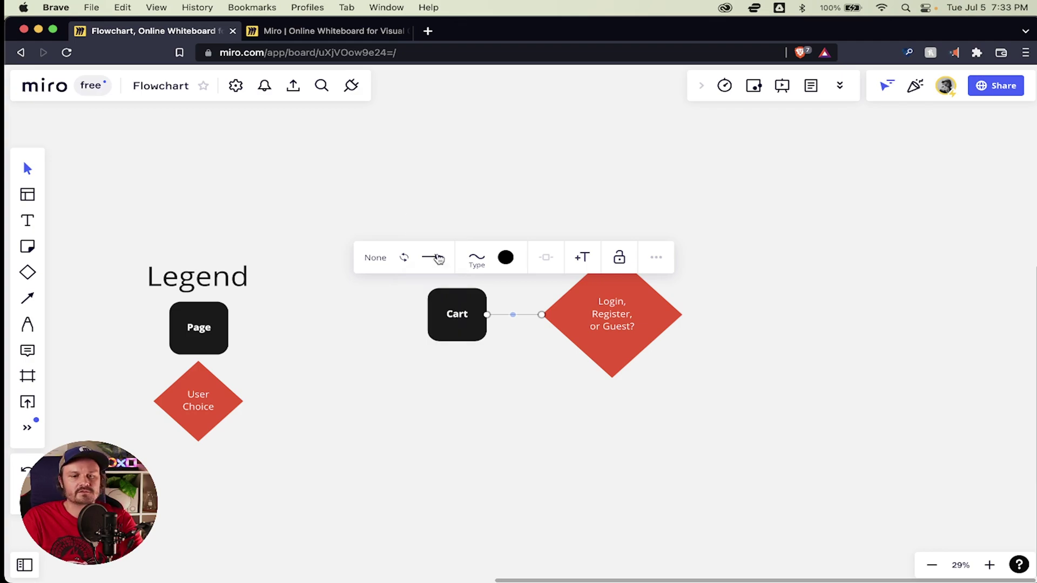
click(476, 258)
mouse_move(454, 300)
mouse_down()
mouse_move(467, 300)
mouse_move(430, 301)
mouse_move(469, 301)
mouse_move(457, 304)
mouse_up()
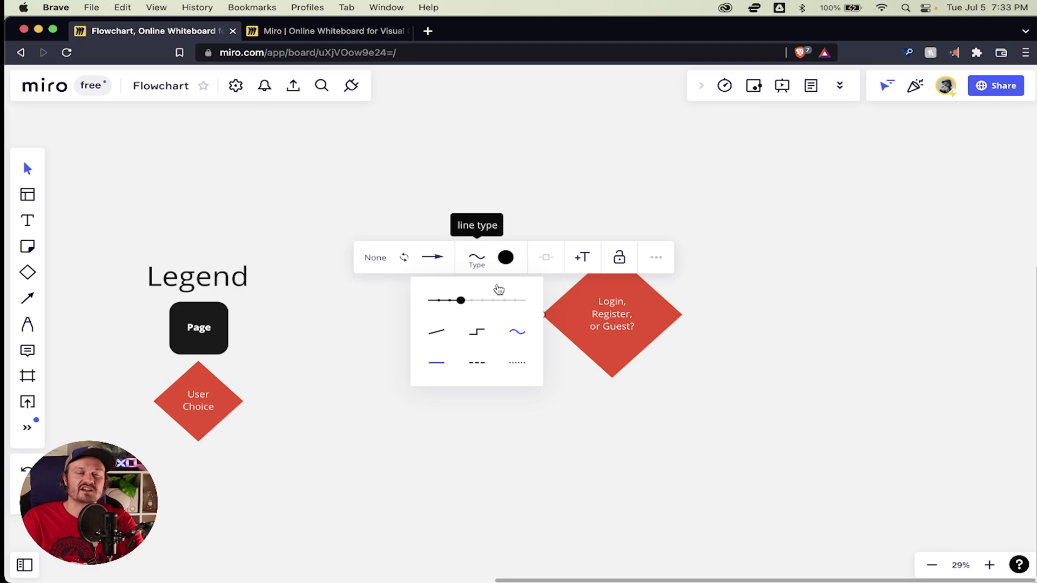
mouse_move(461, 301)
mouse_down()
mouse_move(493, 302)
mouse_move(451, 301)
mouse_move(486, 302)
mouse_move(453, 303)
mouse_move(464, 305)
mouse_up()
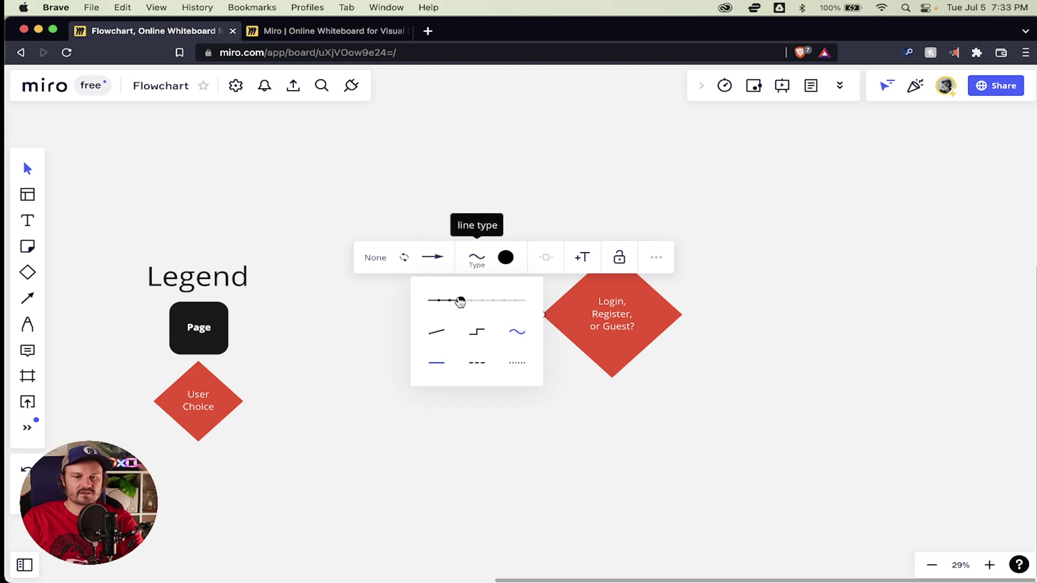
drag(460, 301, 453, 304)
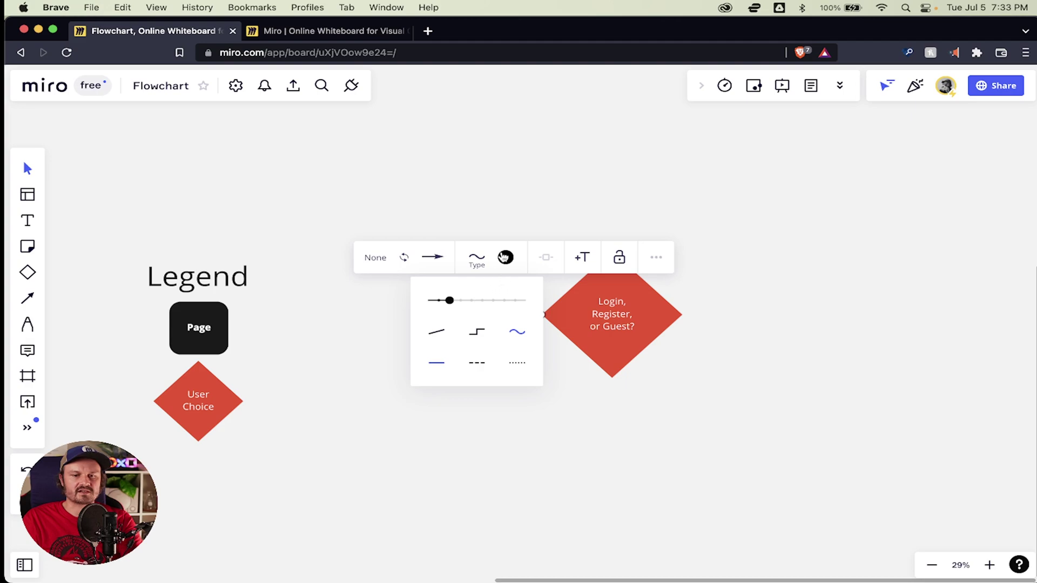
click(519, 203)
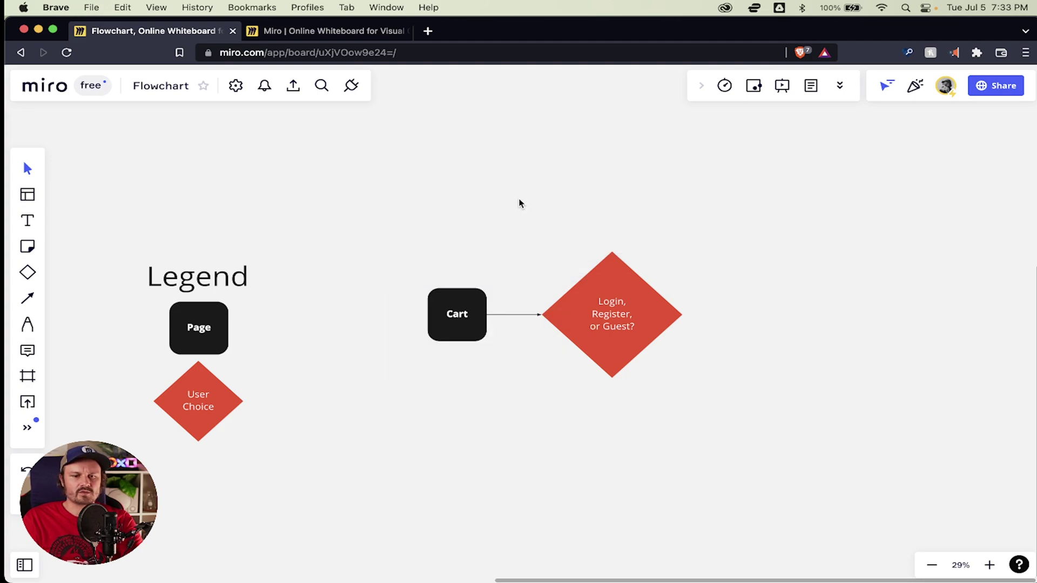
- Thicken the arrow from Cart to the login diamond to roughly three quarters of the thickness range, and lengthen it by moving Cart away from the diamond
click(518, 314)
click(432, 258)
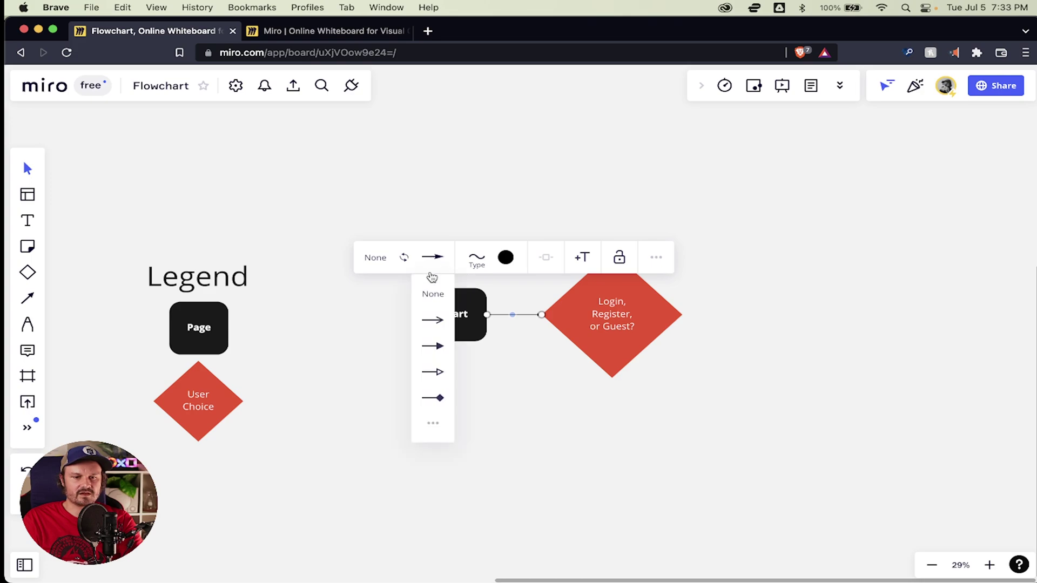
click(476, 259)
click(583, 410)
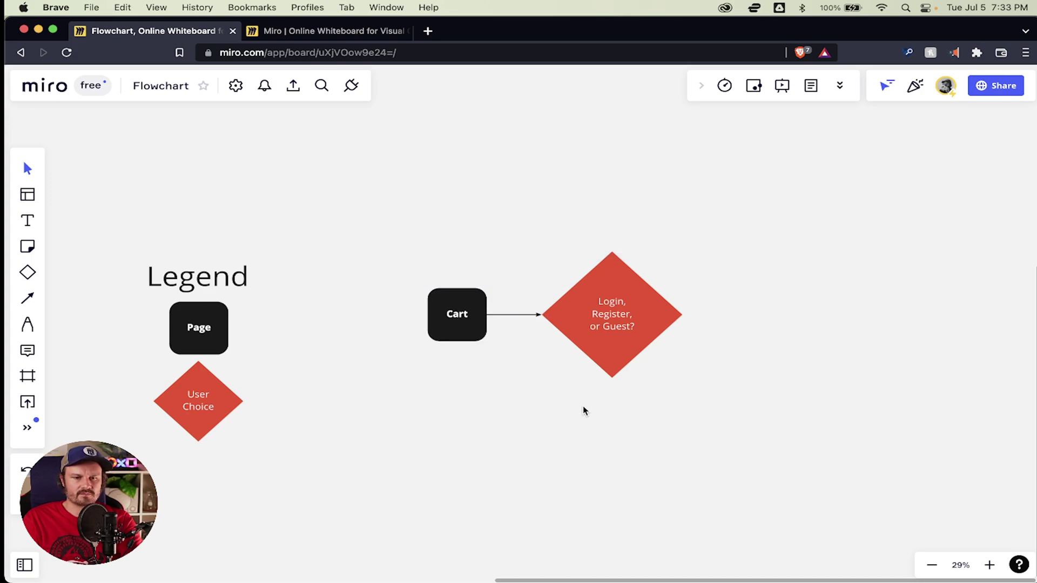
click(510, 315)
click(488, 262)
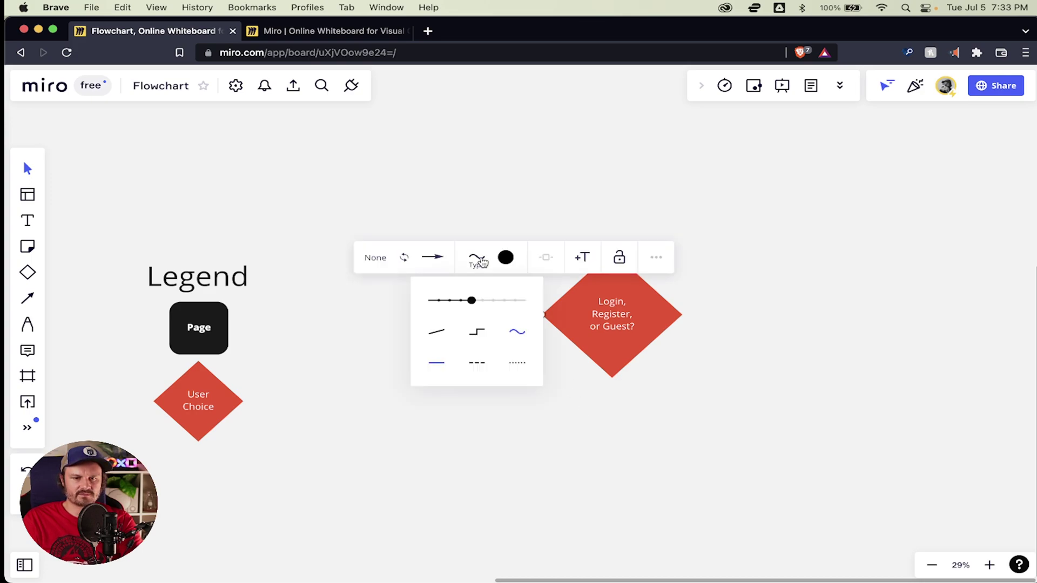
click(506, 300)
click(575, 381)
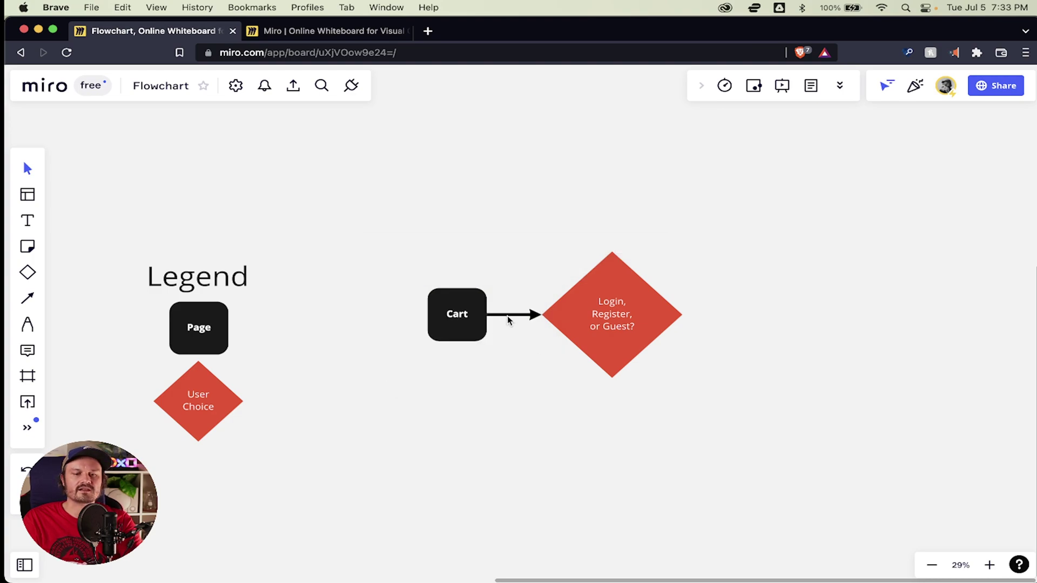
click(473, 307)
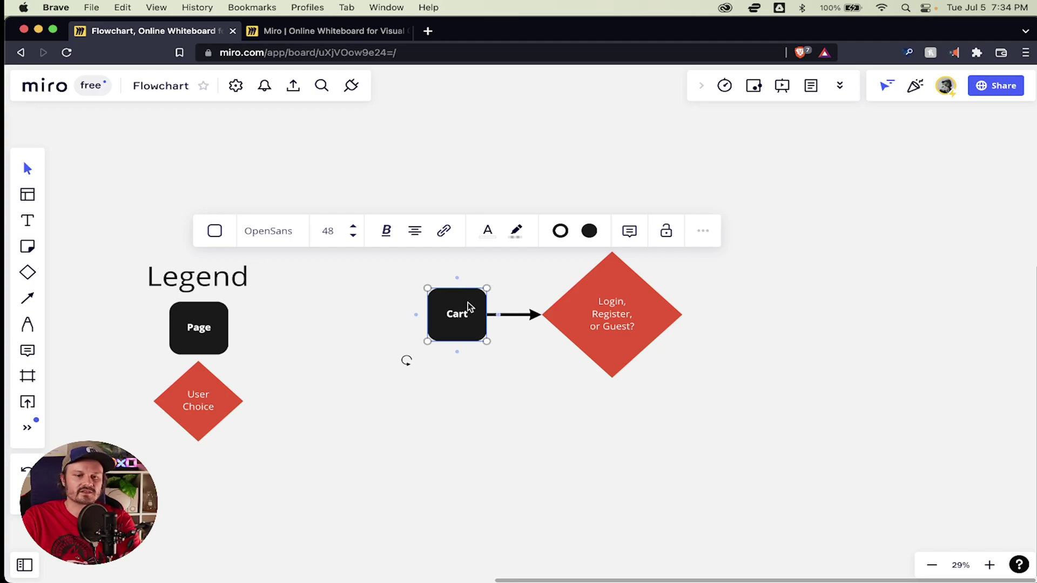
drag(464, 308, 400, 303)
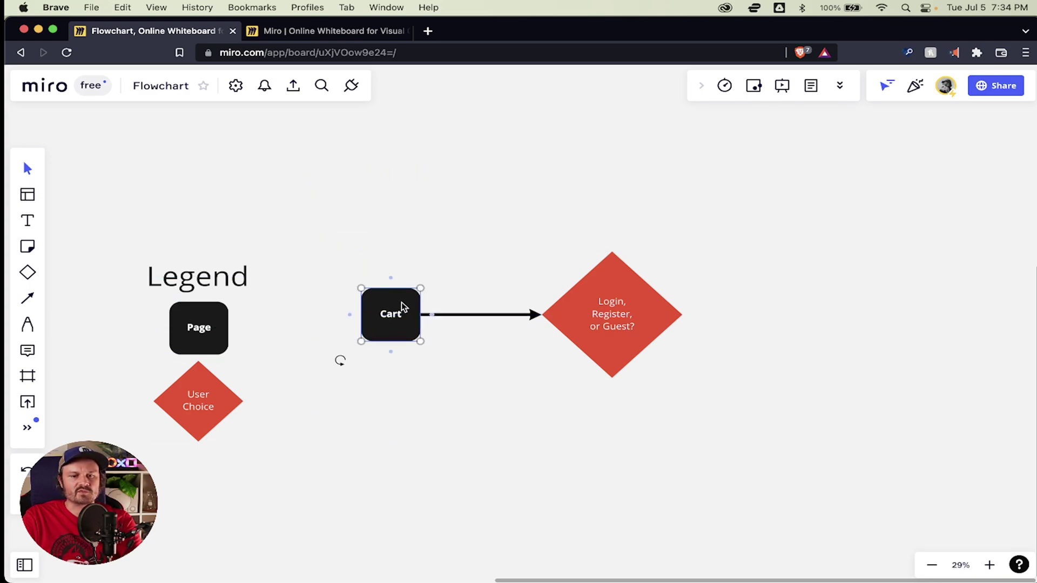
- Add a text label reading "d" to the middle of the arrow between Cart and the login diamond
click(480, 315)
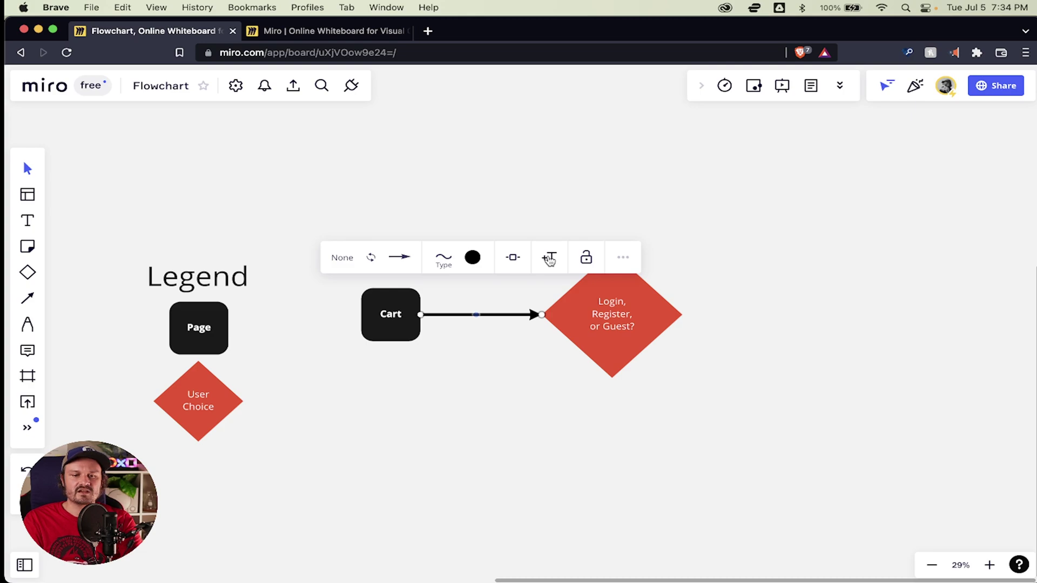
click(549, 258)
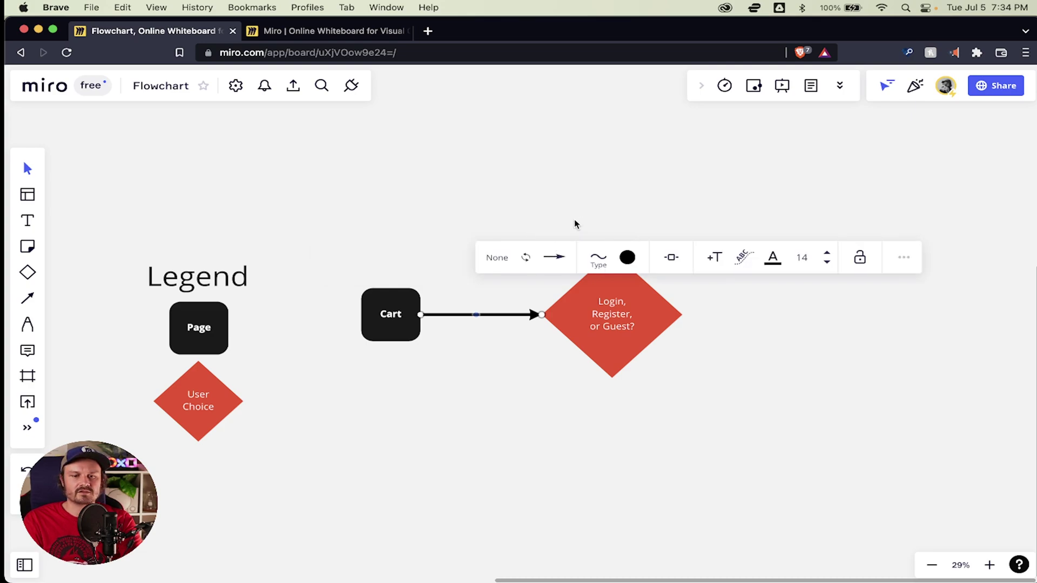
click(487, 314)
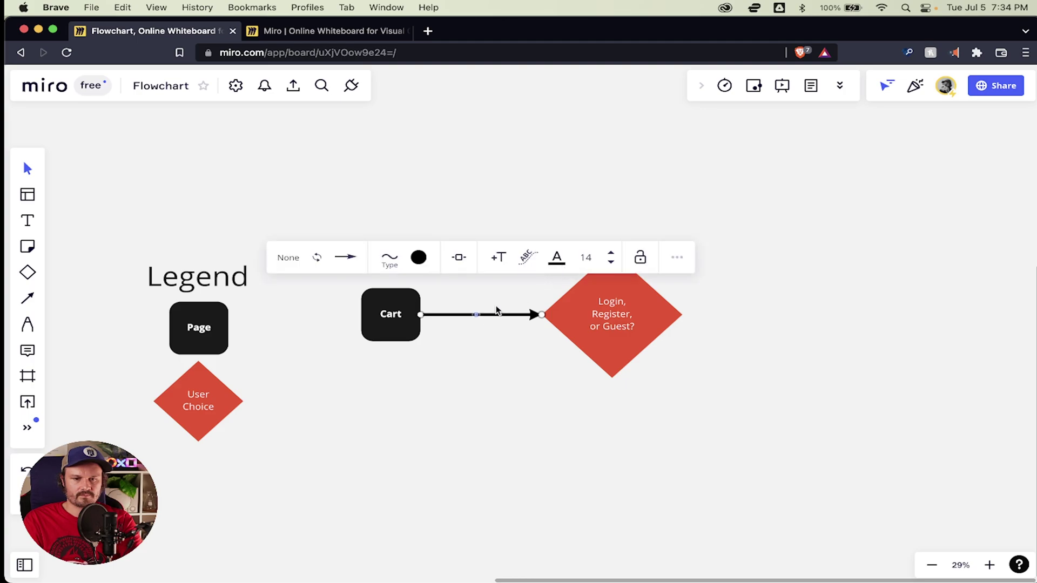
click(497, 259)
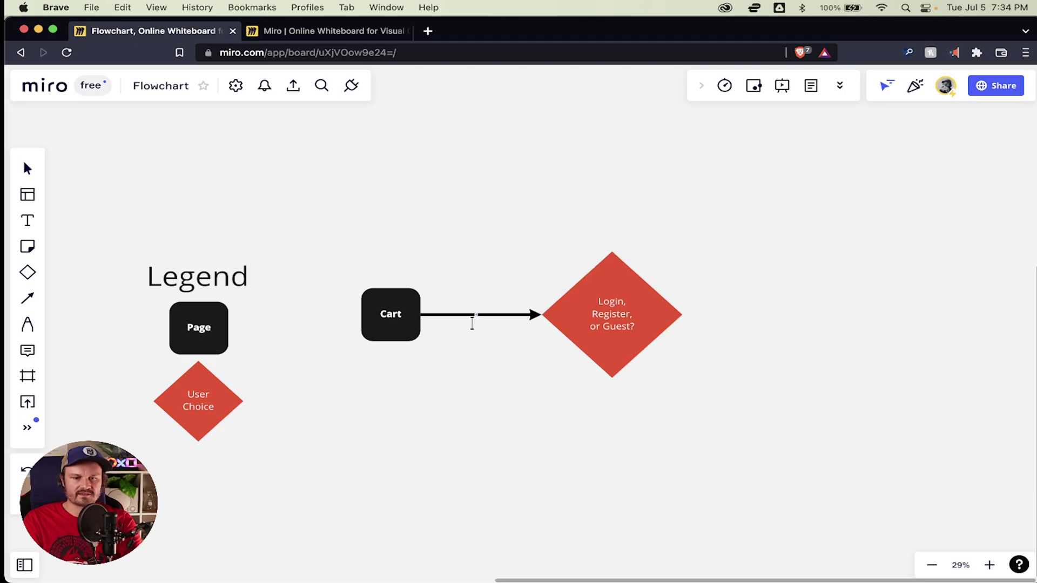
scroll(472, 322, up, 10)
text(d)
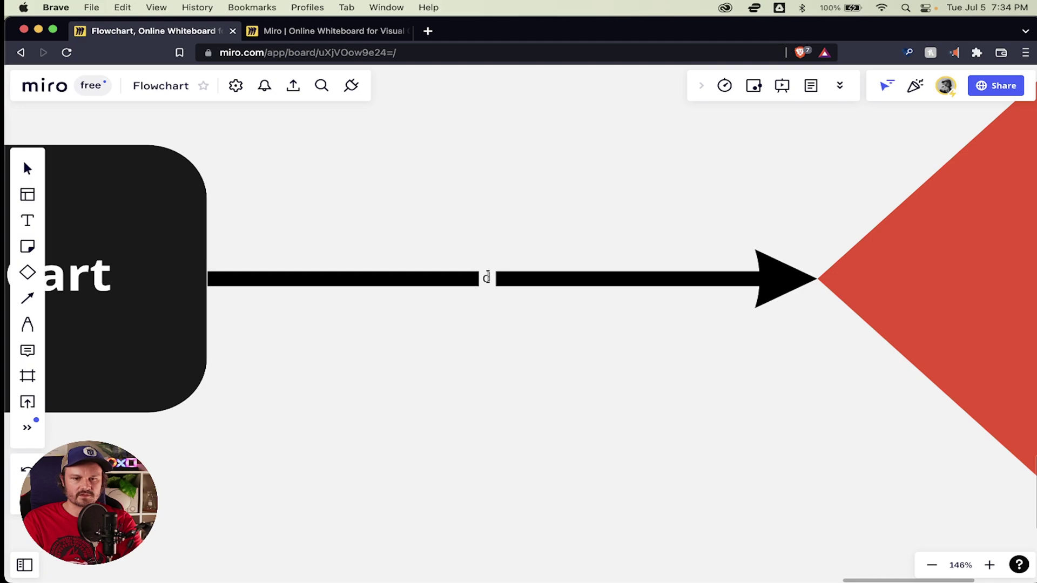
- Try to label the arrow with a card reading "User decides" placed over its middle
click(488, 277)
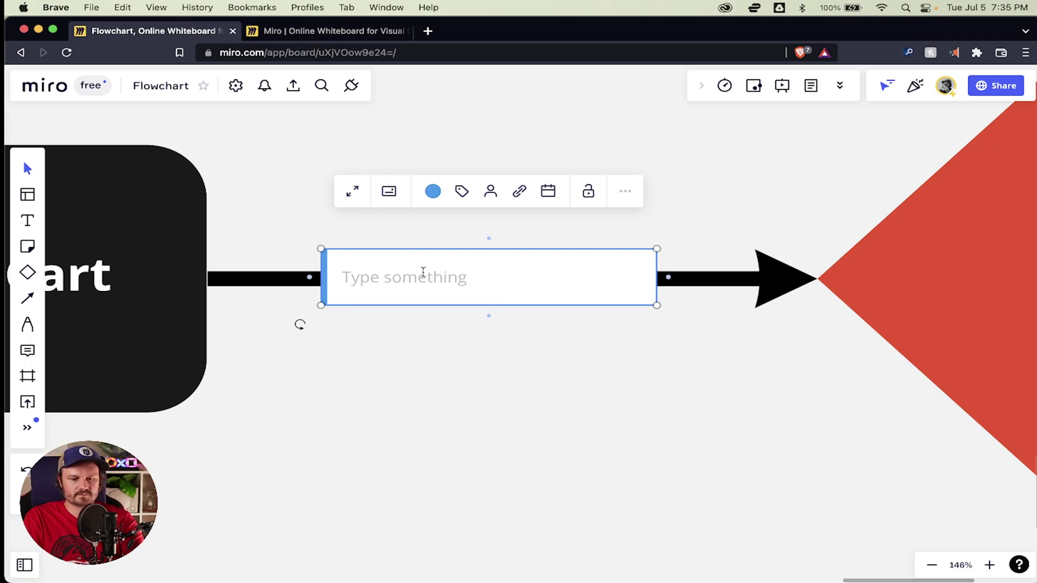
text(Use deciv)
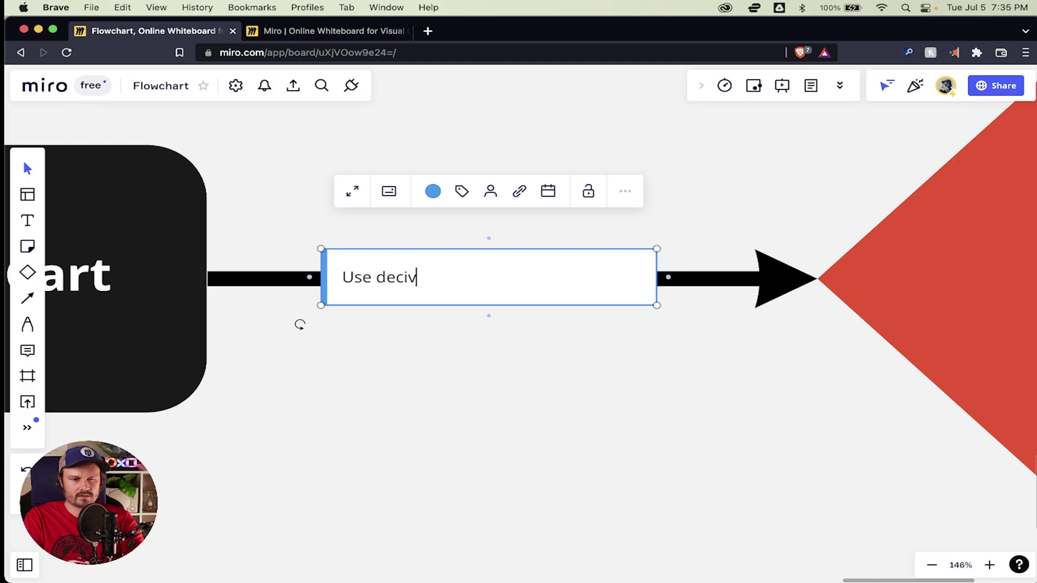
key(BackSpace)
text(des)
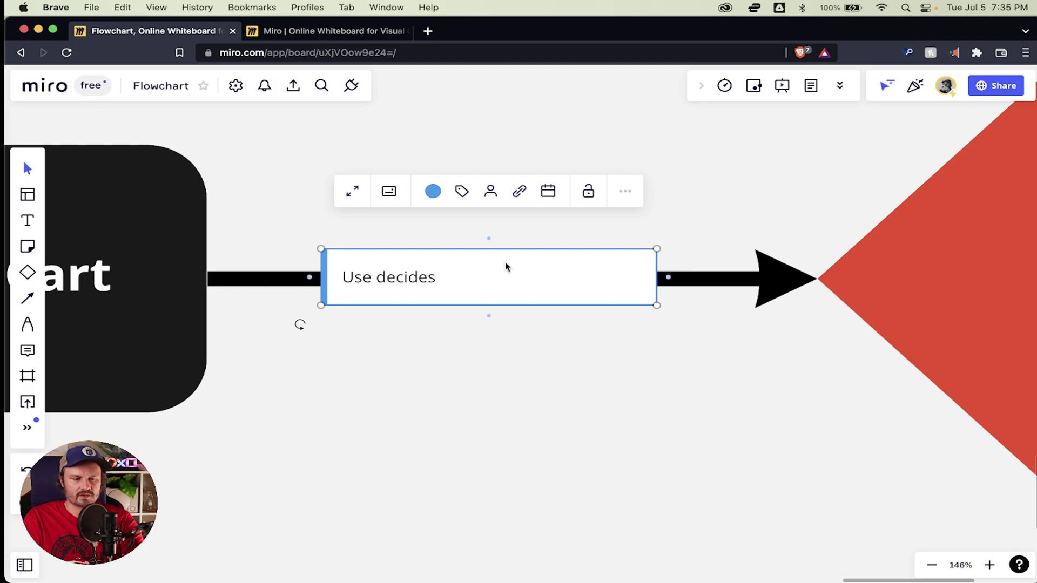
key(Left)
key(Left)
key(Left)
key(Left)
key(Left)
key(Left)
key(Left)
key(Left)
text(r)
key(super+a)
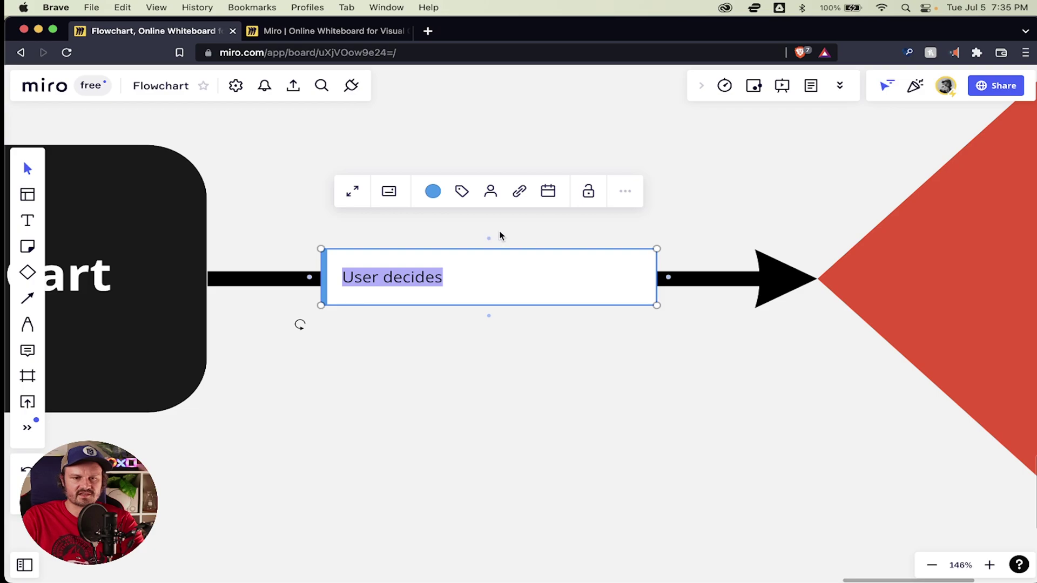
click(645, 214)
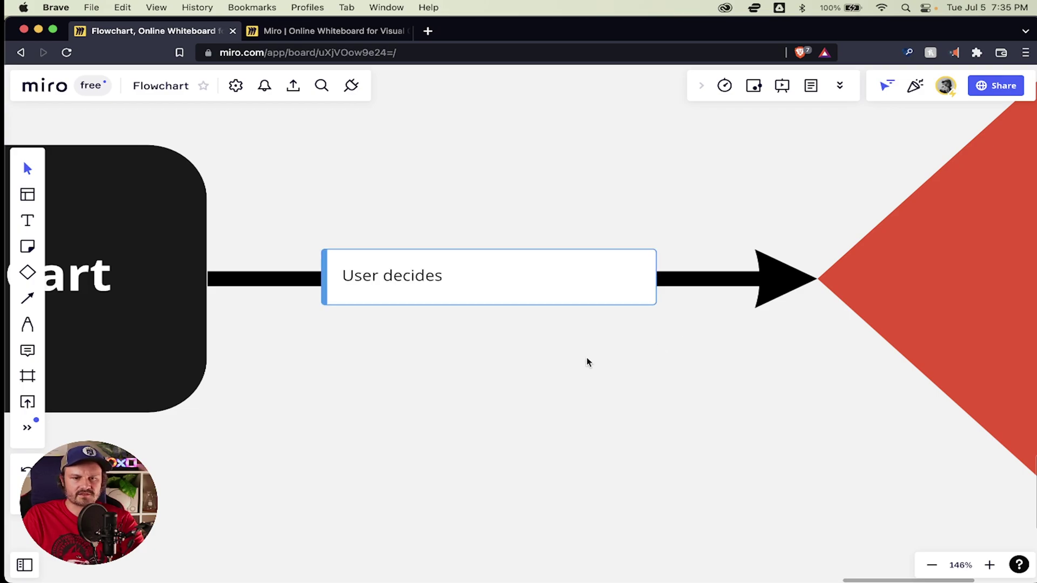
scroll(491, 447, down, 5)
click(495, 370)
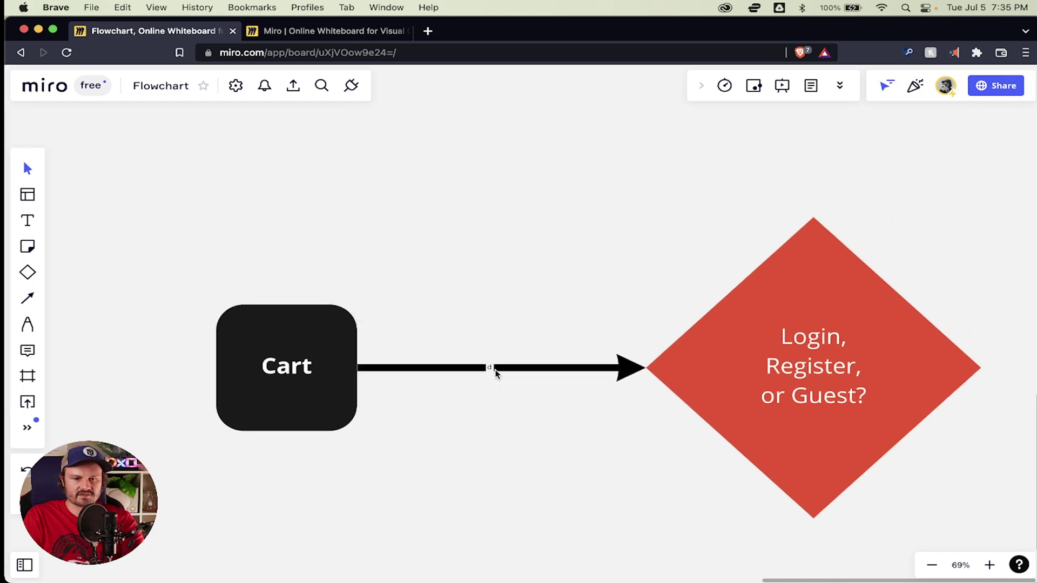
- Replace the label on the arrow between Cart and the login diamond with "User Decides"
click(491, 369)
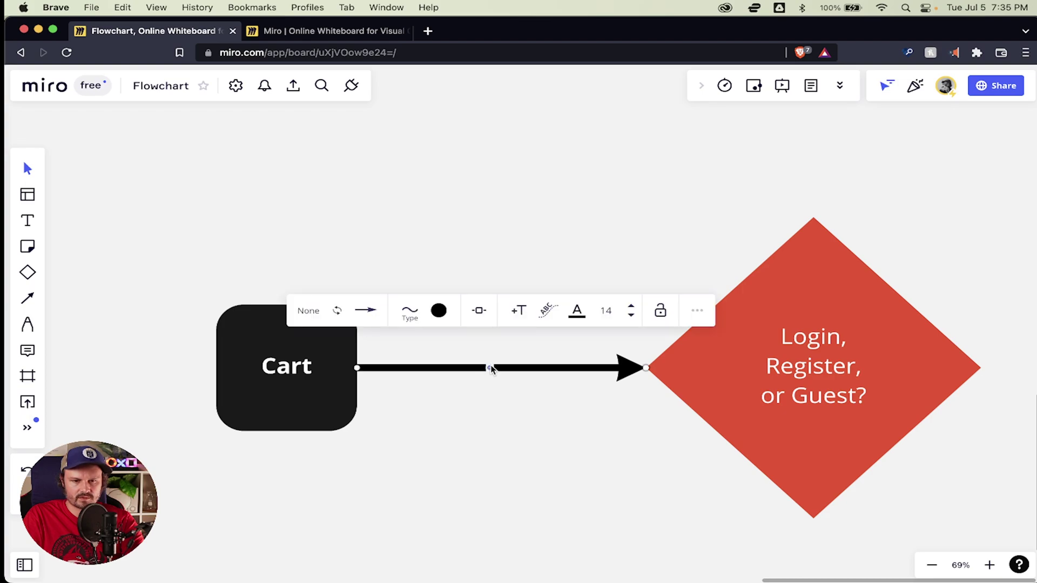
double_click(491, 369)
key(super+a)
text(U)
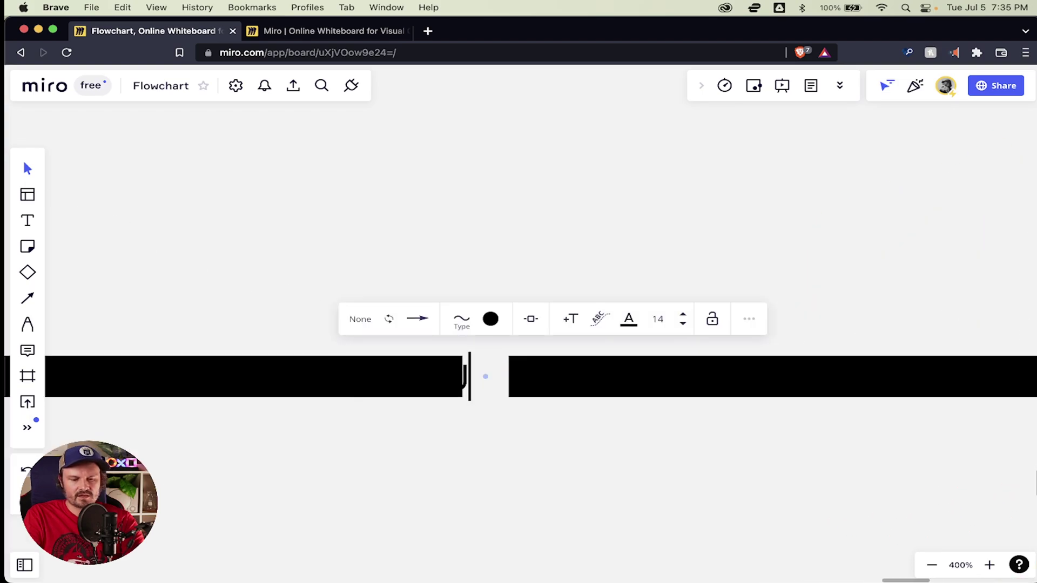
text(ser Descides)
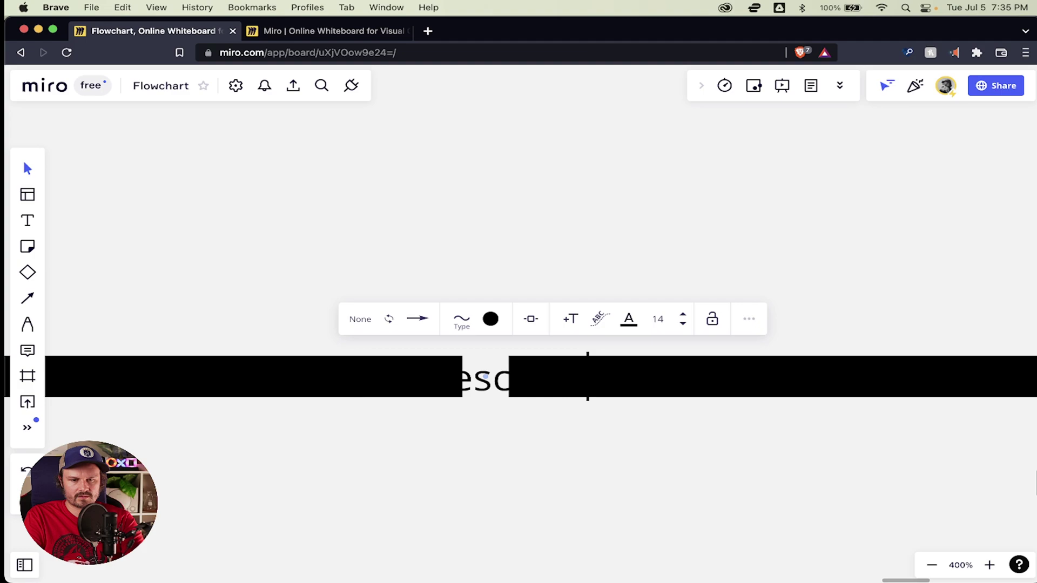
key(BackSpace)
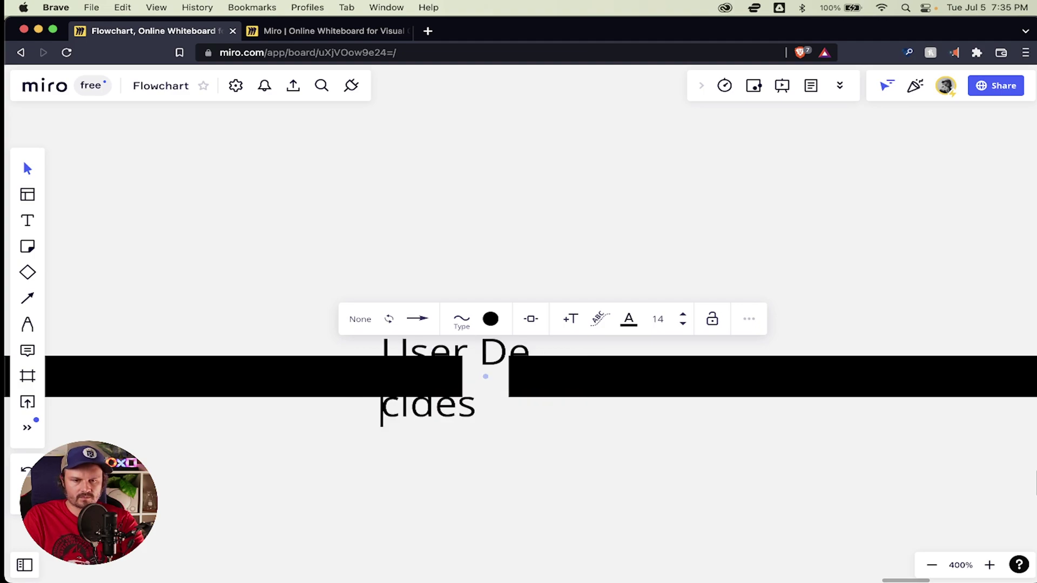
click(569, 423)
scroll(569, 423, down, 6)
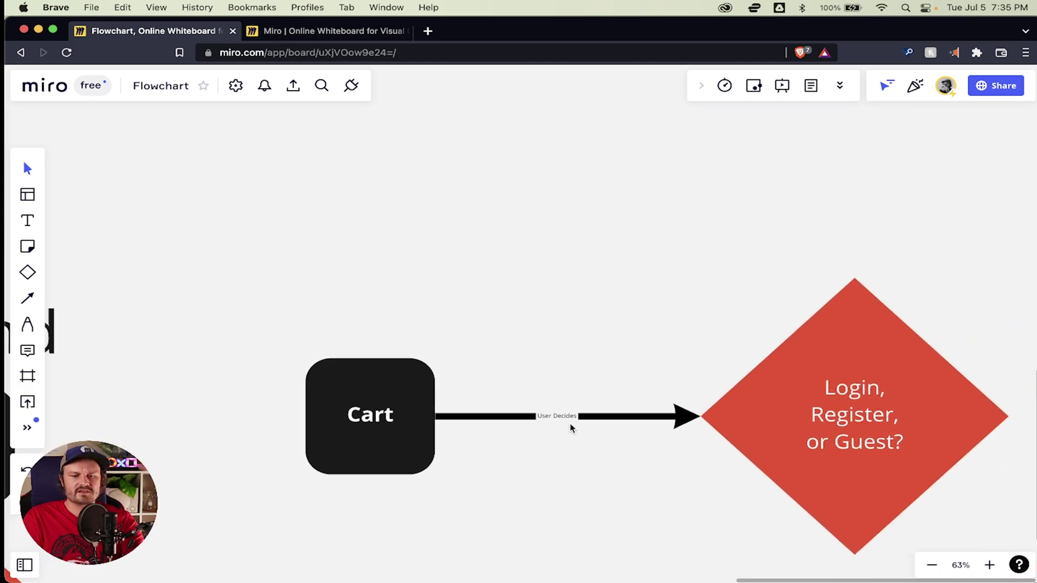
- Set the font size of the "User Decides" arrow label to 48
scroll(570, 426, up, 3)
scroll(570, 425, down, 1)
scroll(571, 425, right, 3)
scroll(571, 425, left, 2)
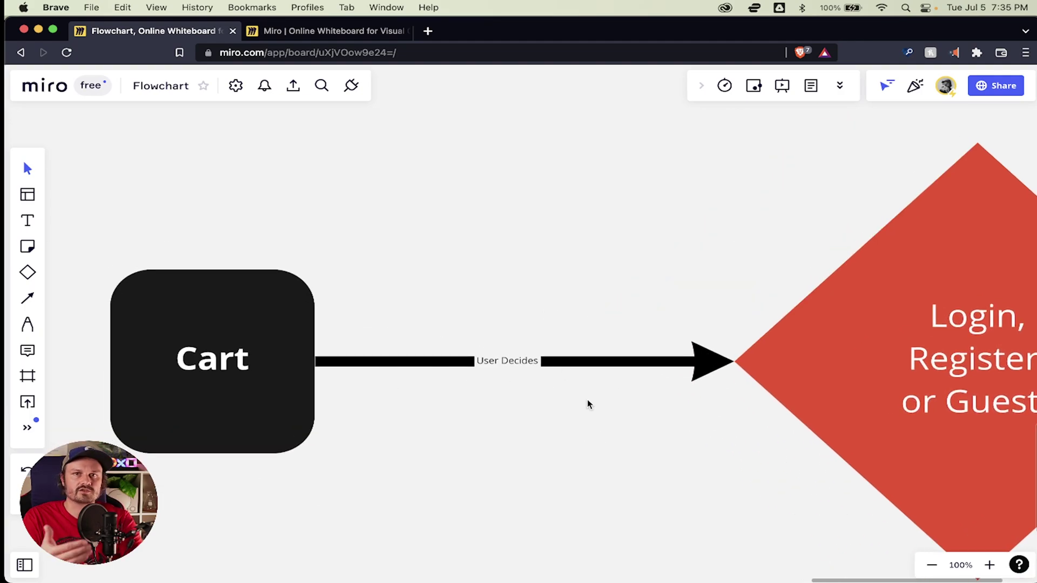
scroll(588, 402, up, 3)
scroll(588, 403, down, 5)
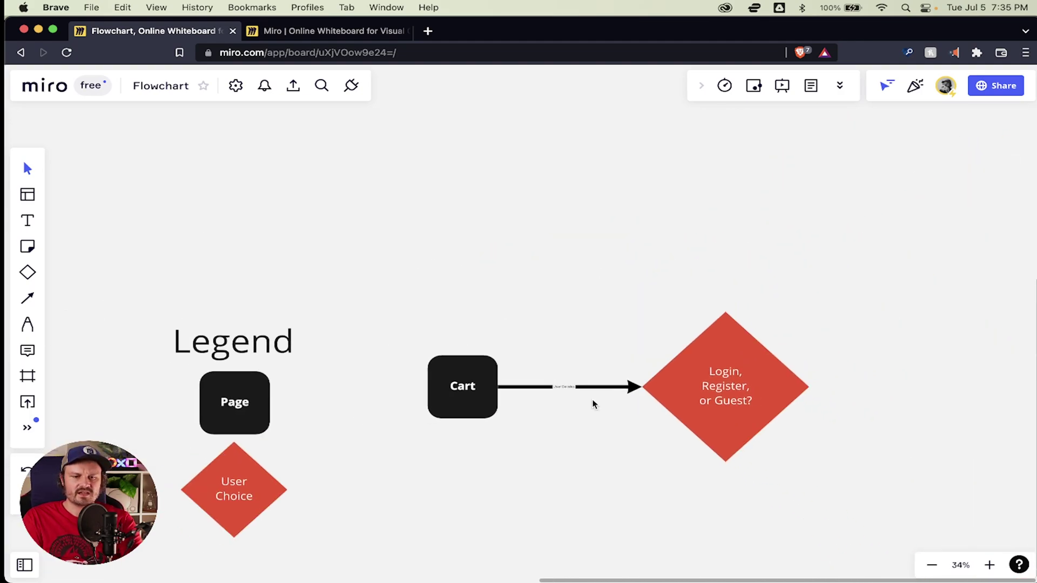
scroll(591, 403, up, 1)
scroll(594, 404, down, 1)
click(535, 376)
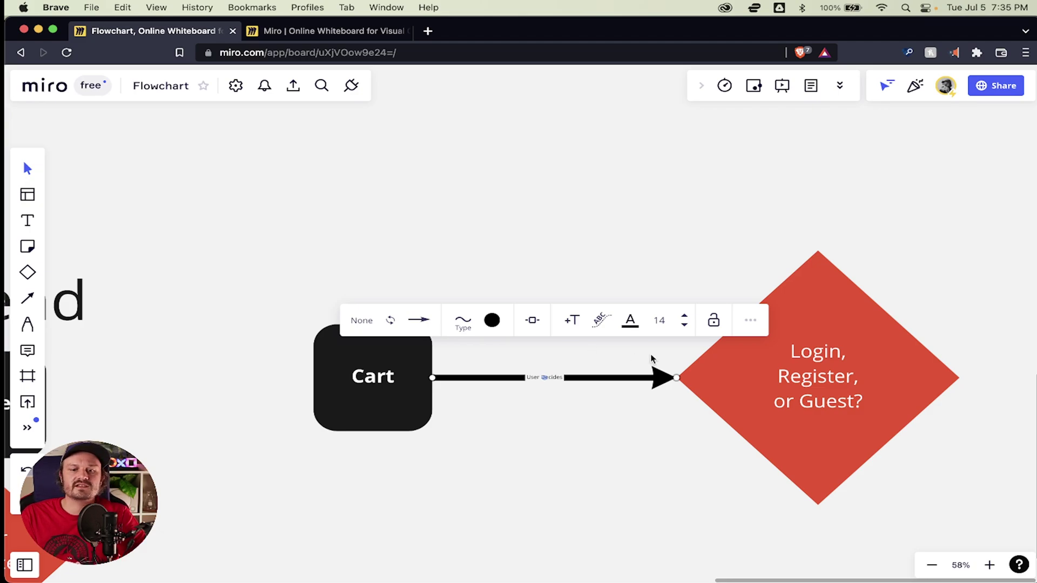
click(684, 317)
click(684, 317)
click(685, 317)
click(684, 316)
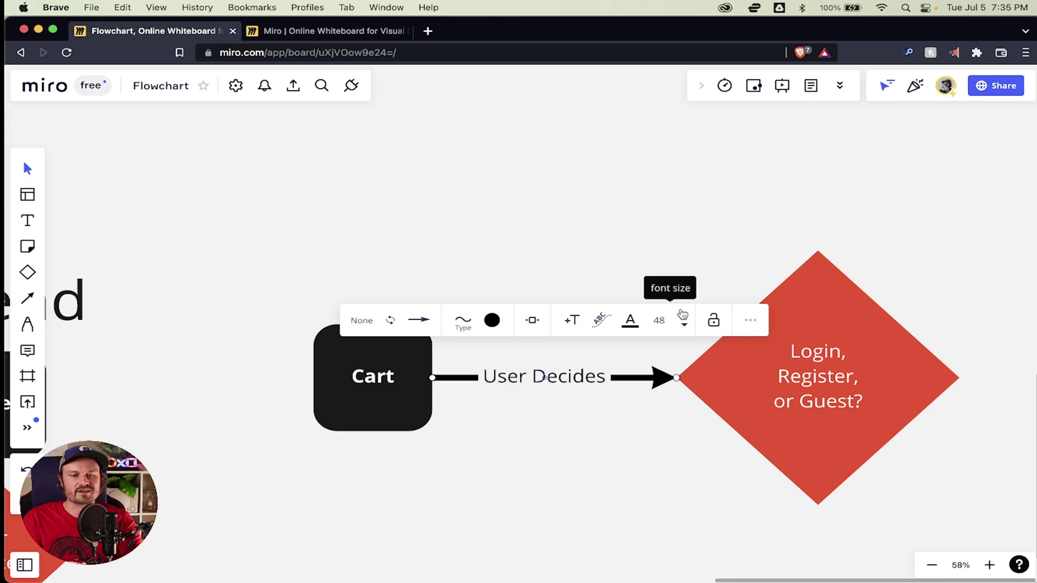
click(595, 232)
scroll(579, 257, right, 3)
scroll(553, 270, down, 5)
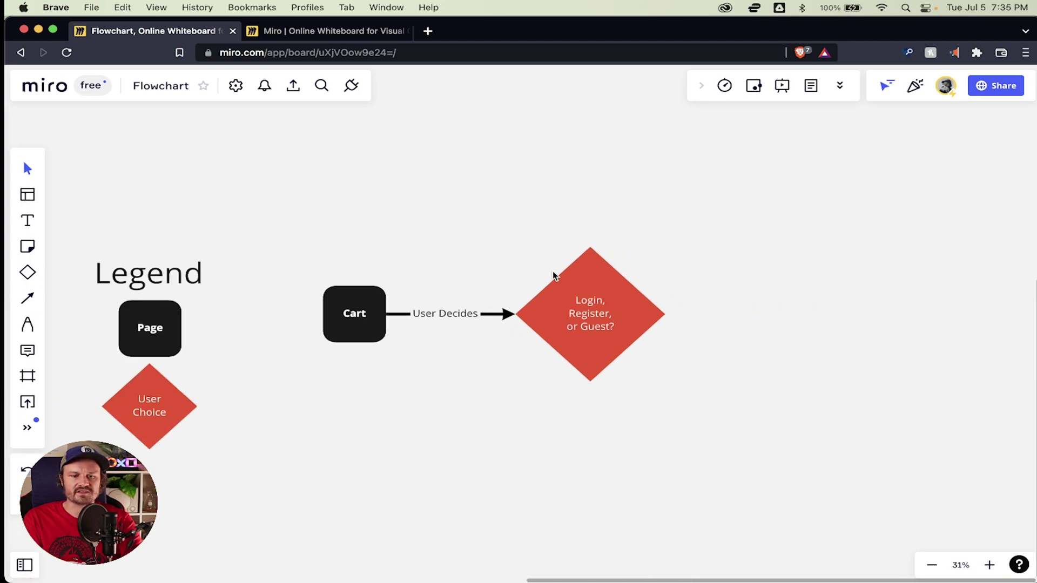
scroll(552, 271, up, 2)
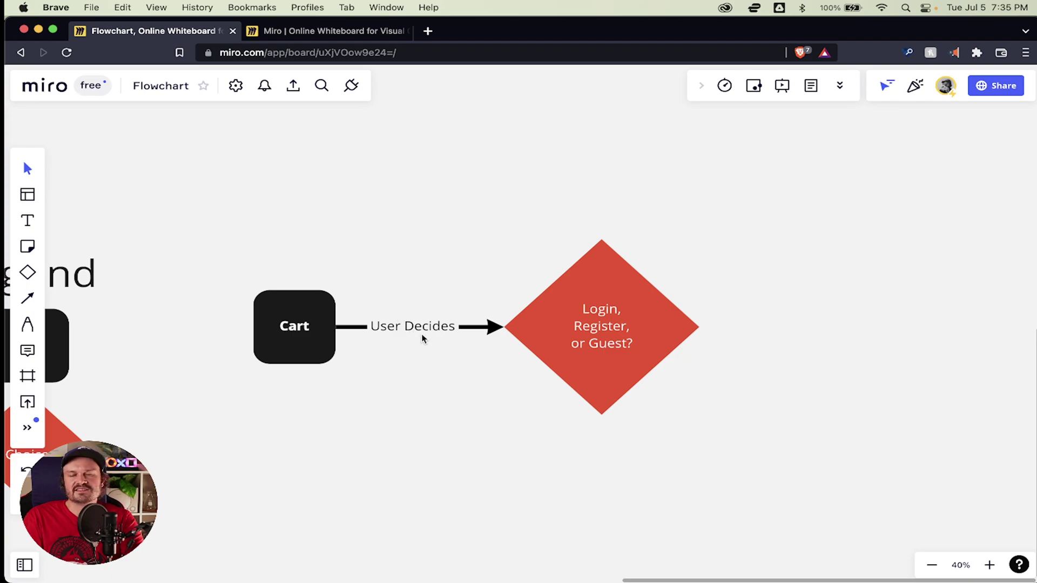
scroll(419, 339, down, 5)
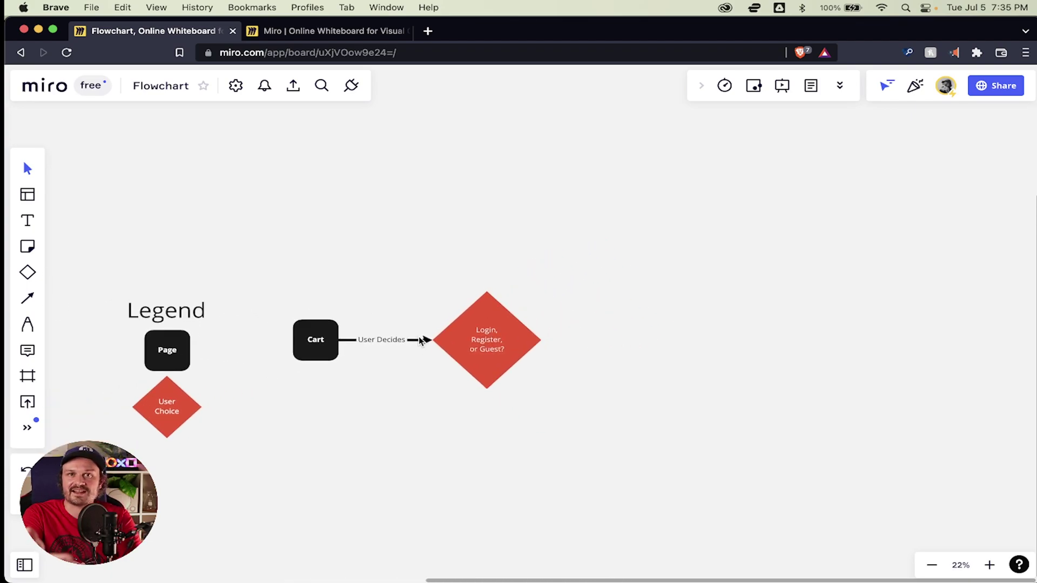
scroll(420, 341, up, 2)
scroll(420, 341, down, 5)
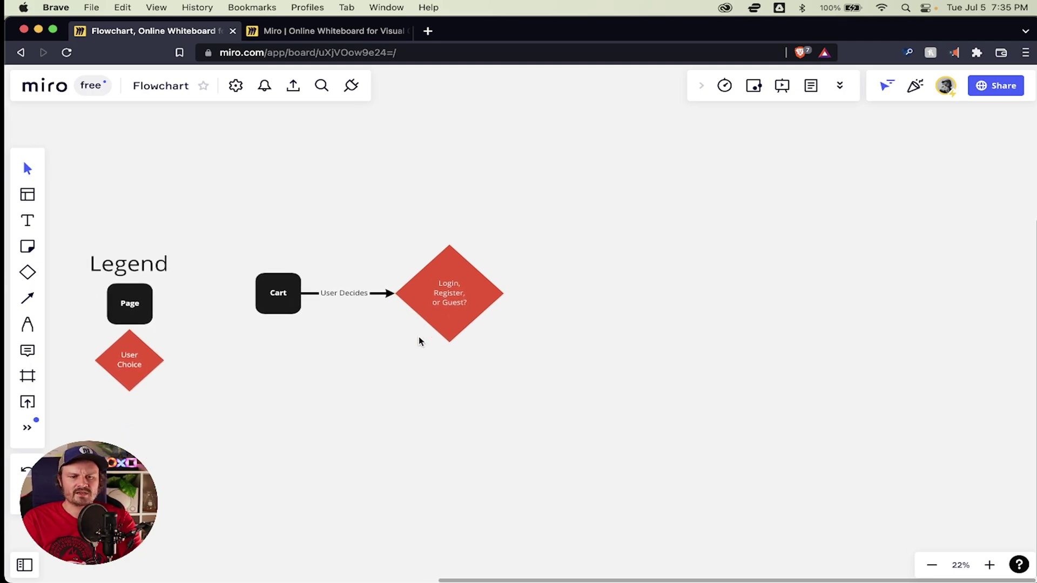
scroll(420, 342, up, 3)
scroll(420, 341, down, 3)
scroll(420, 342, up, 2)
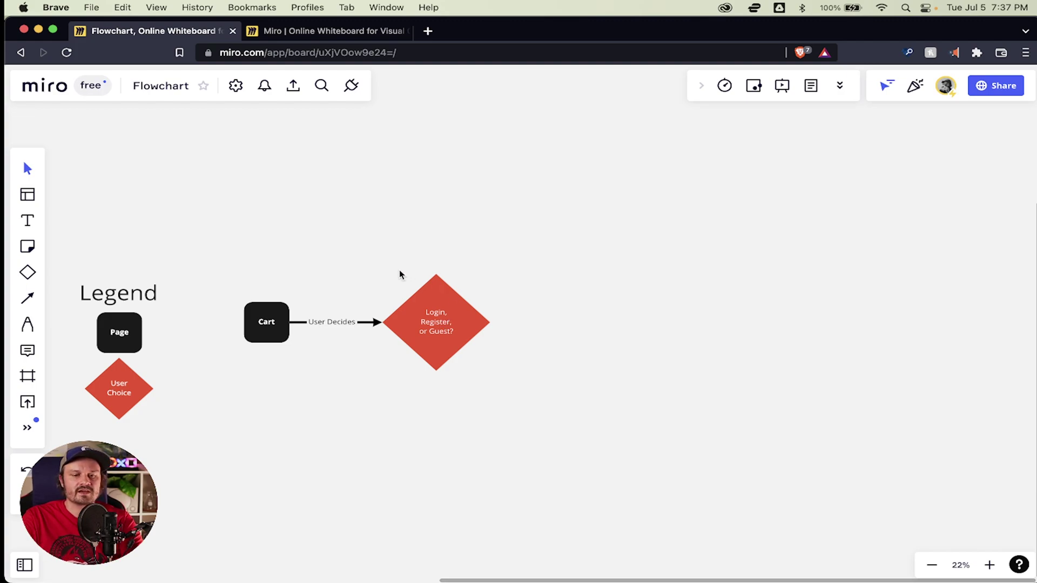
- Add a triangle from the basic shapes, fill it with light blue, and place it centred above the login diamond
click(28, 271)
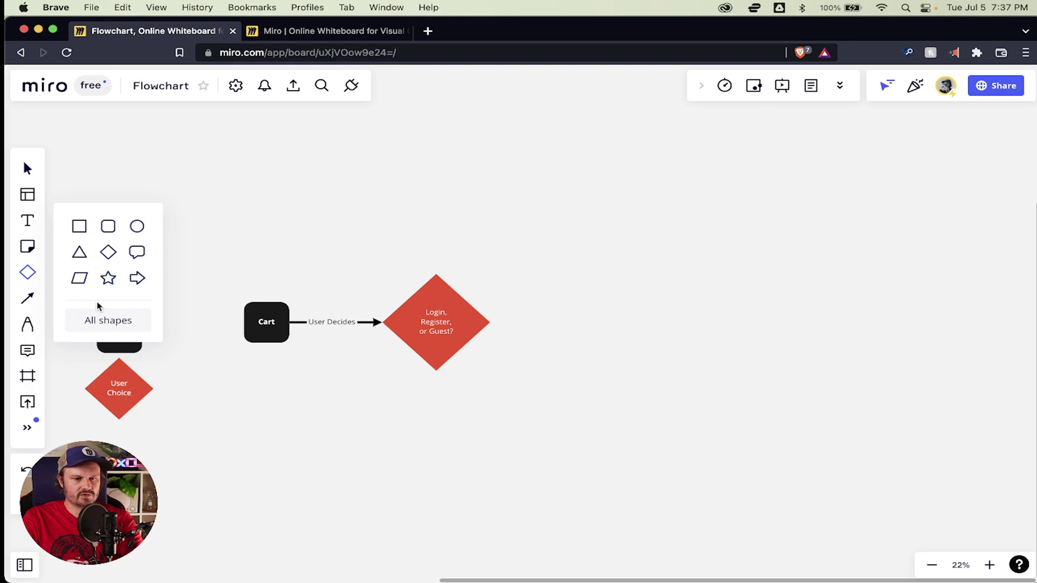
click(103, 320)
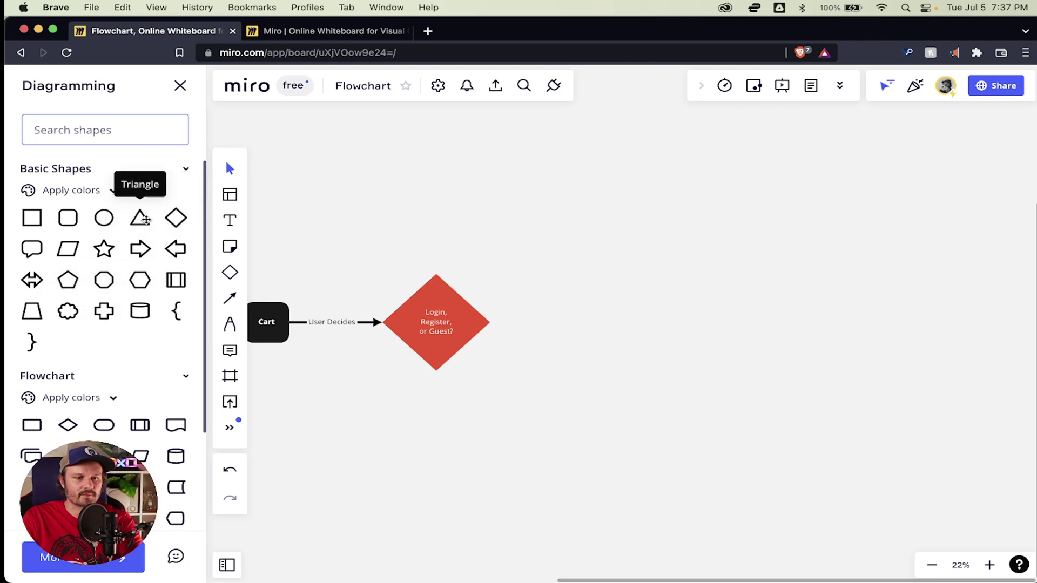
click(140, 218)
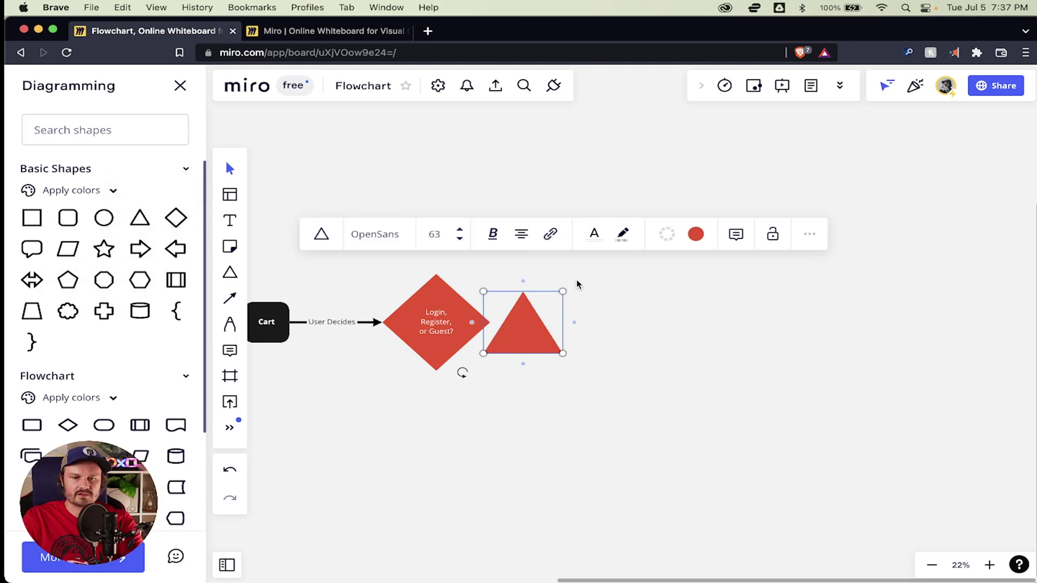
click(695, 234)
click(710, 358)
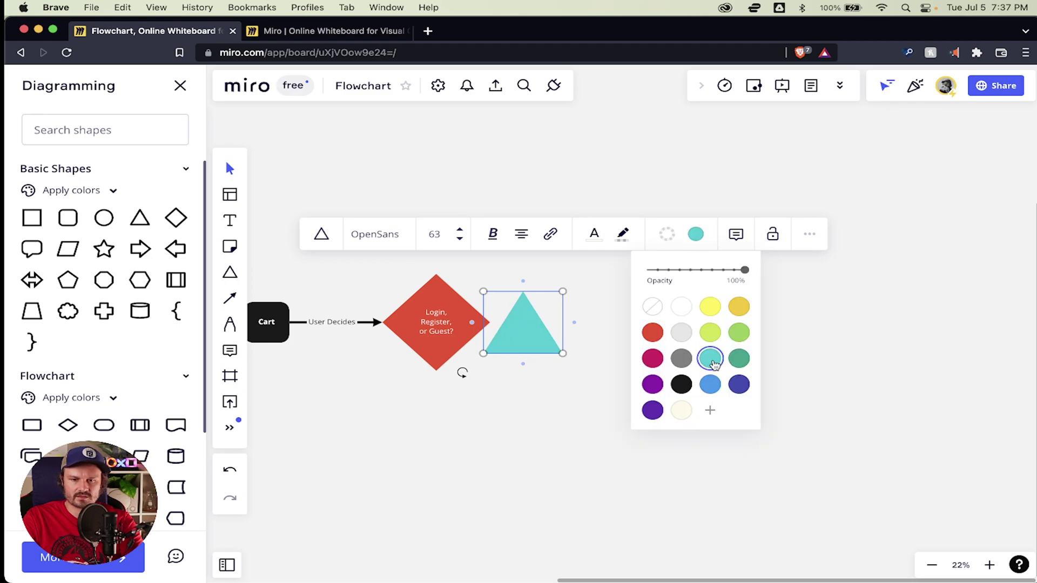
click(709, 384)
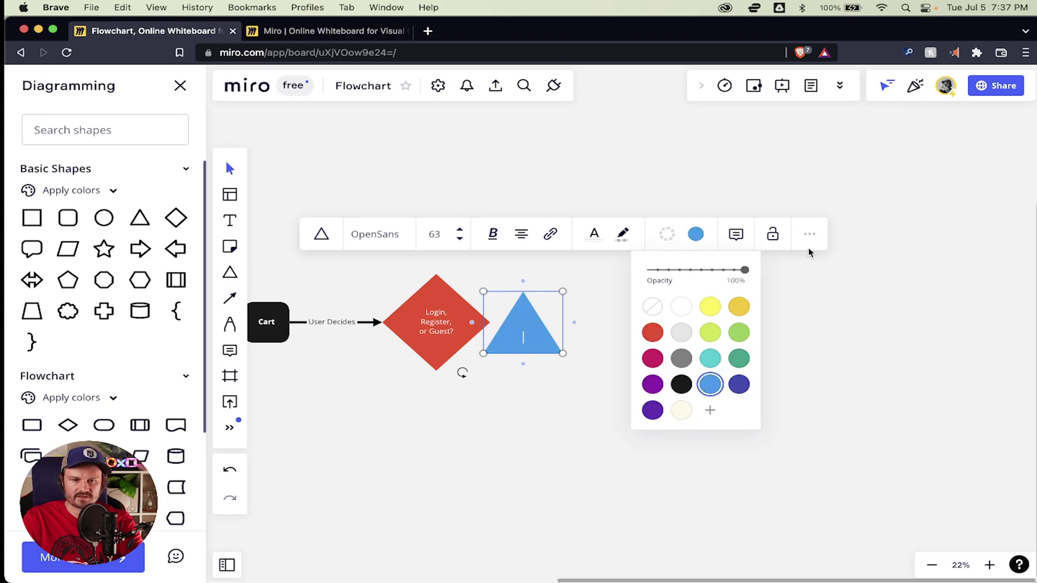
click(775, 194)
drag(533, 299, 443, 200)
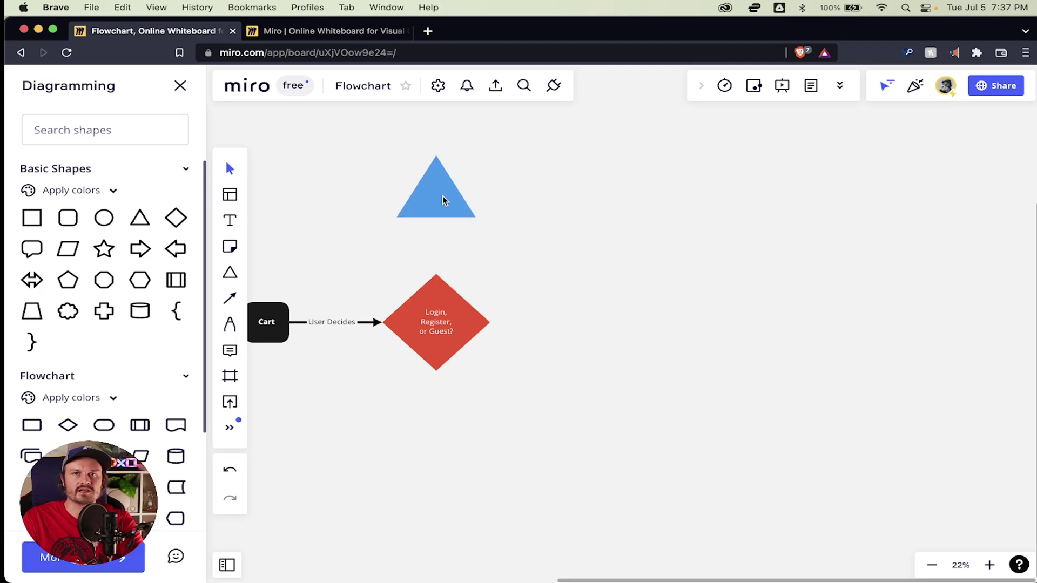
- Label the blue triangle "Login or Register Modal"
scroll(443, 200, left, 5)
scroll(442, 200, up, 2)
scroll(443, 201, up, 3)
scroll(443, 201, down, 4)
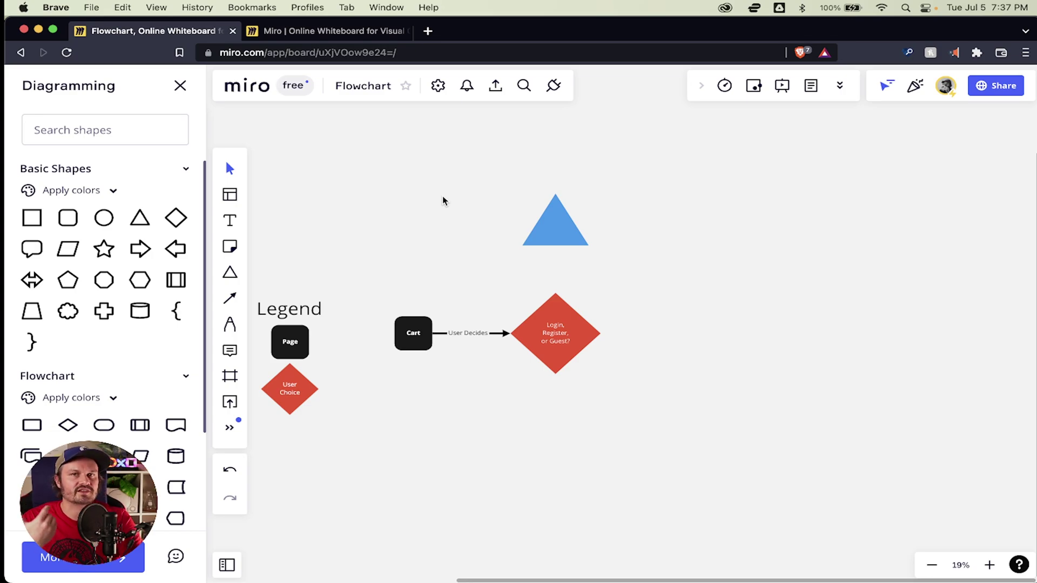
click(560, 231)
double_click(559, 231)
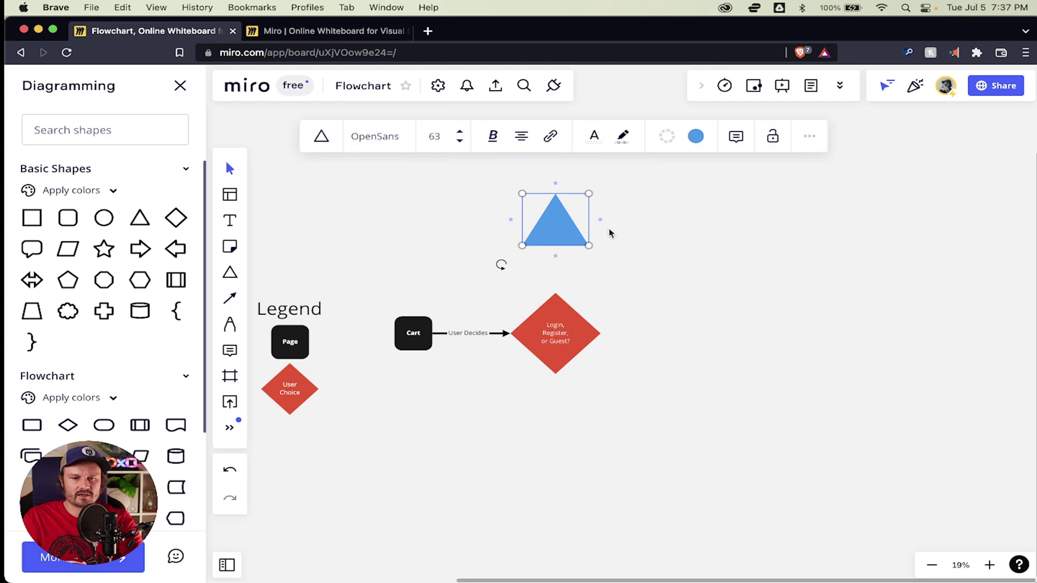
key(BackSpace)
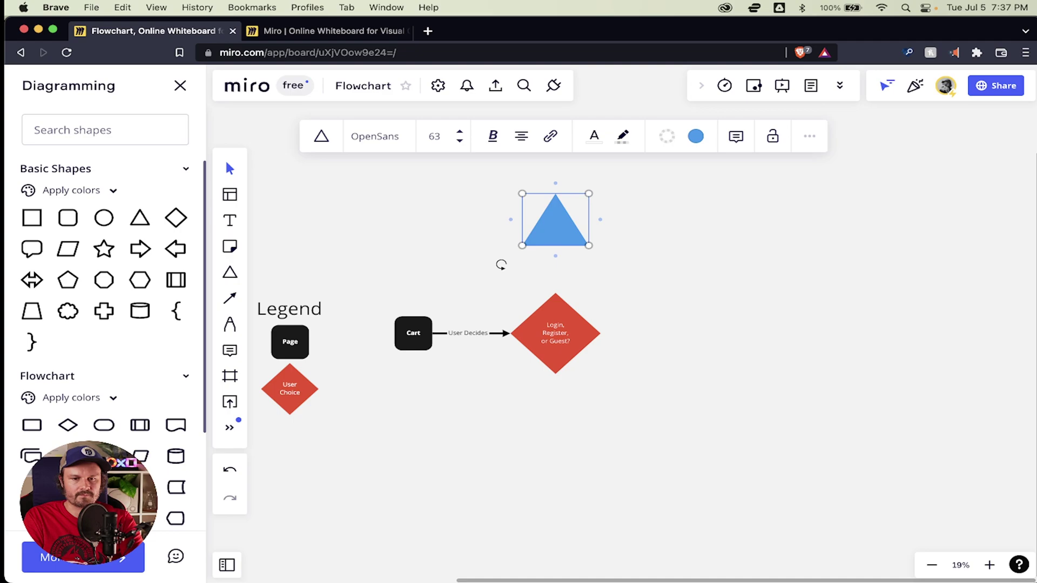
text(Login or Register Modal)
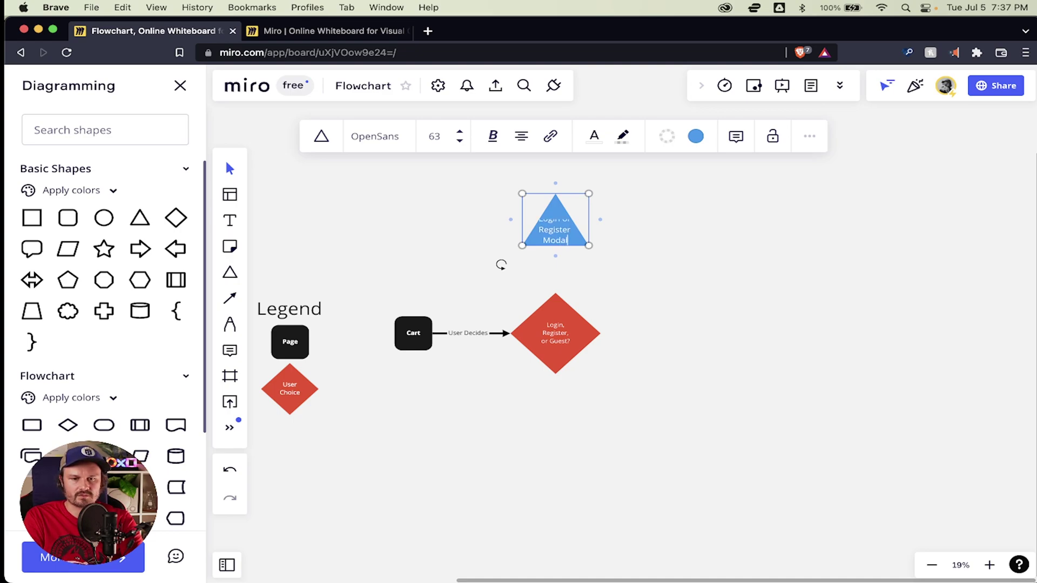
key(Escape)
scroll(581, 252, up, 1)
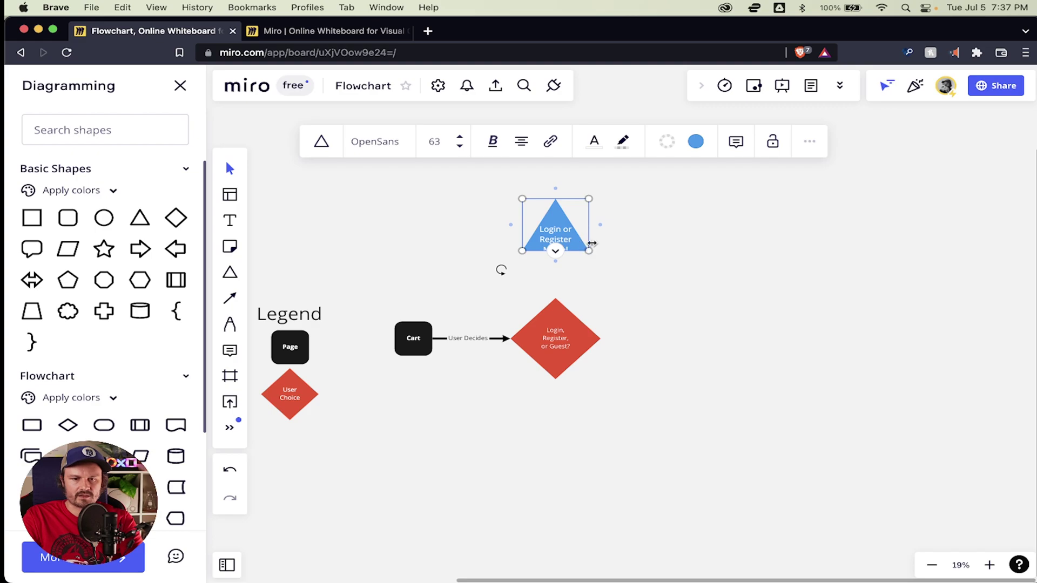
- Enlarge the blue triangle until its whole label fits, and move it higher above the login diamond
click(612, 272)
click(581, 245)
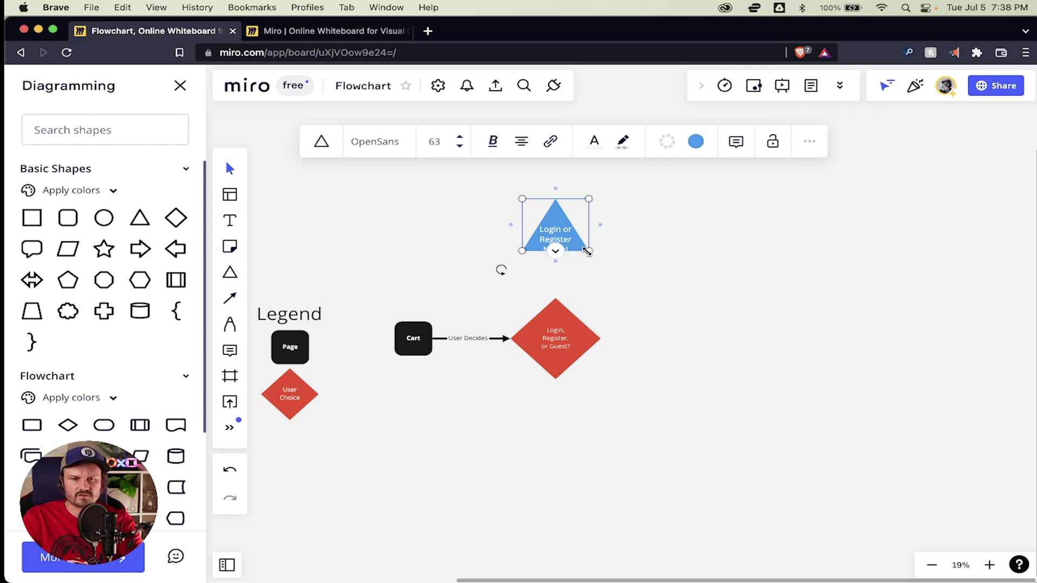
drag(588, 251, 599, 264)
click(636, 273)
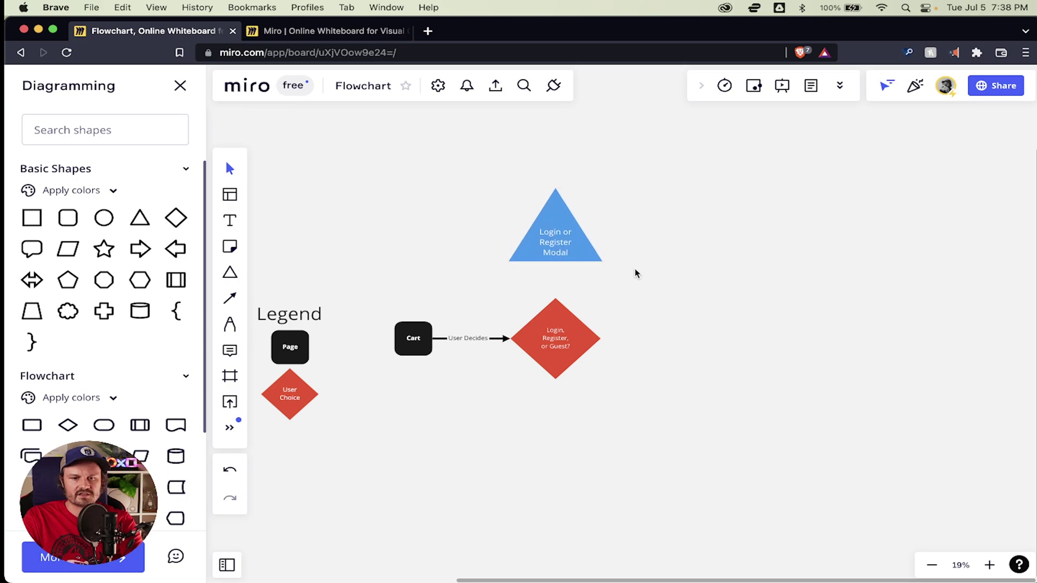
click(570, 319)
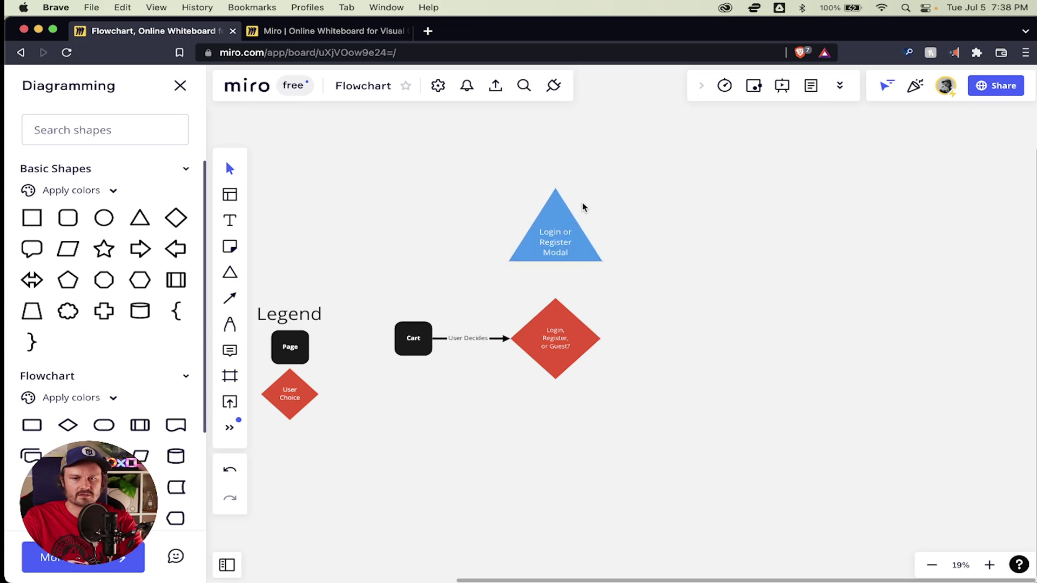
drag(557, 213, 558, 180)
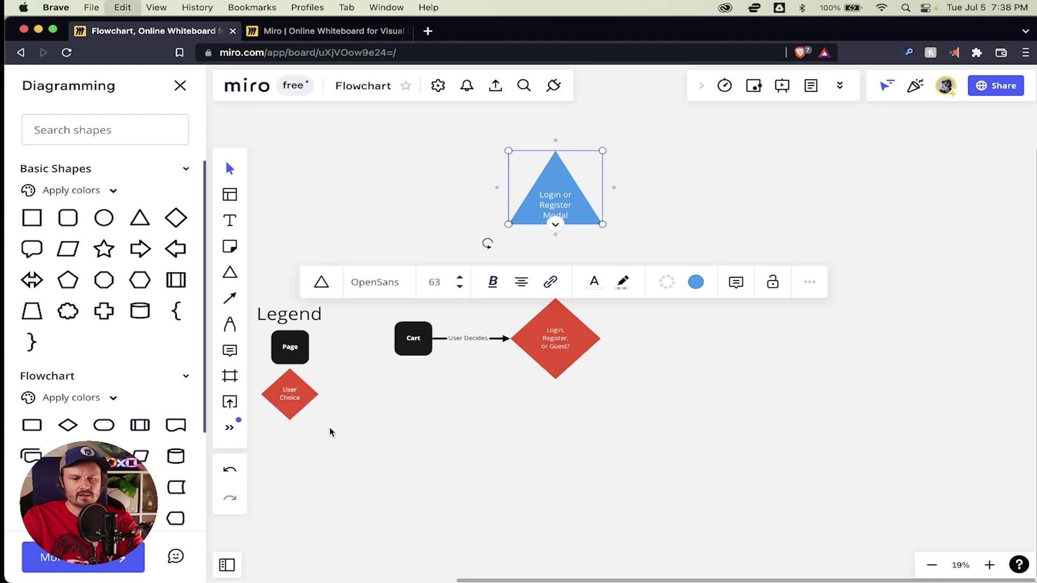
- Paste a copy of the blue triangle into the legend below User Choice and change its text to "Modal"
click(290, 456)
key(super+v)
key(super+a)
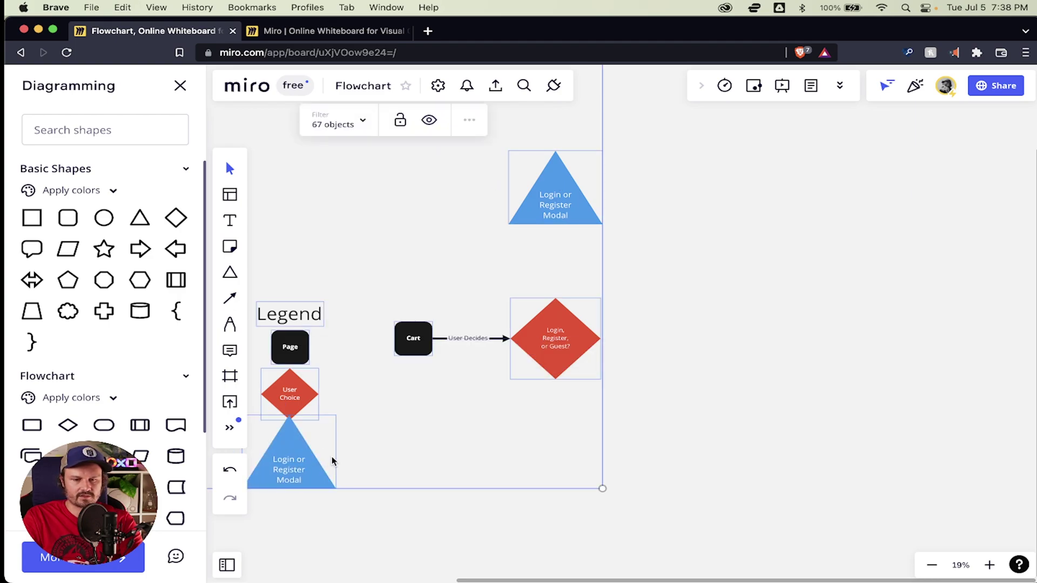
click(280, 527)
click(290, 469)
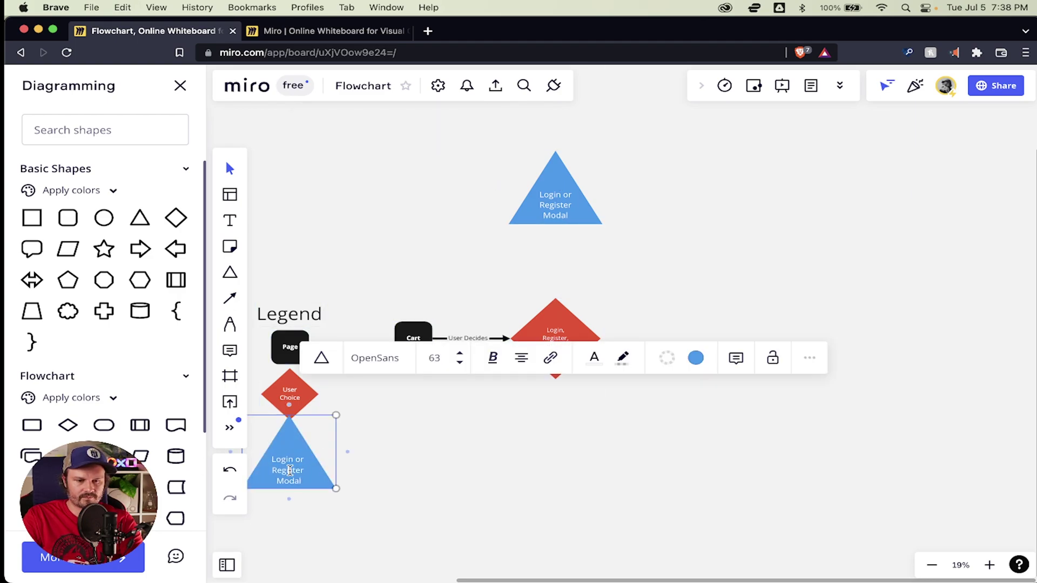
click(290, 470)
text(Modal)
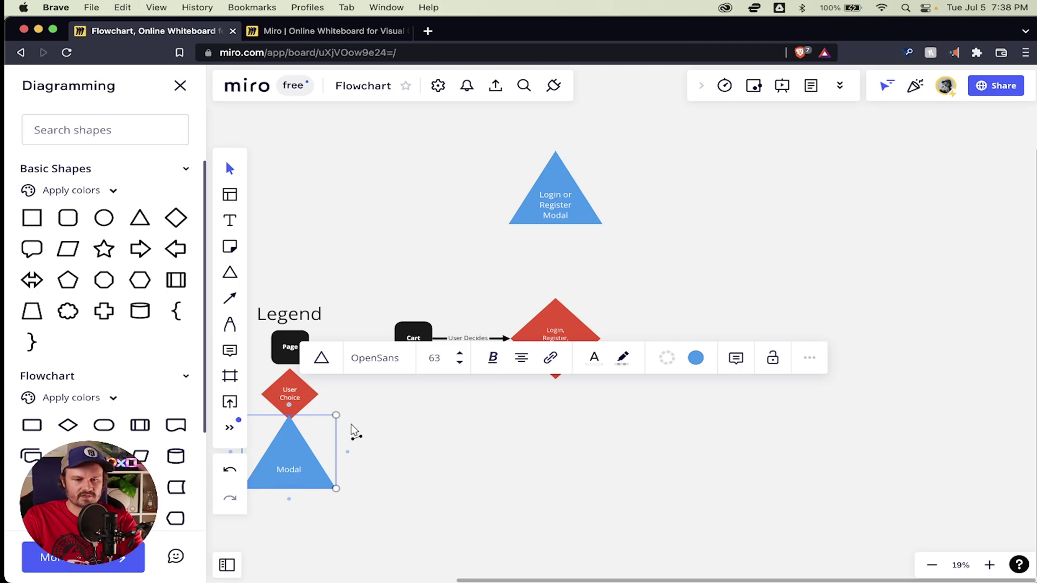